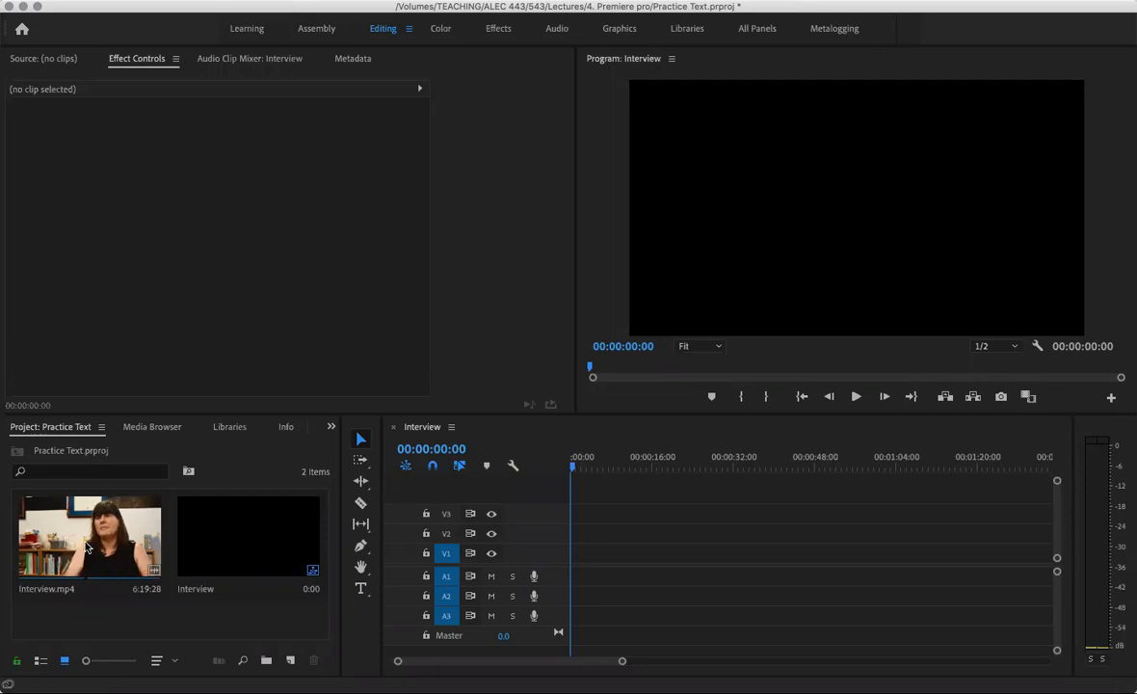
Place Interview.mp4 onto V1/A1 of the Interview sequence timeline
left_click_drag(87, 548, 546, 580)
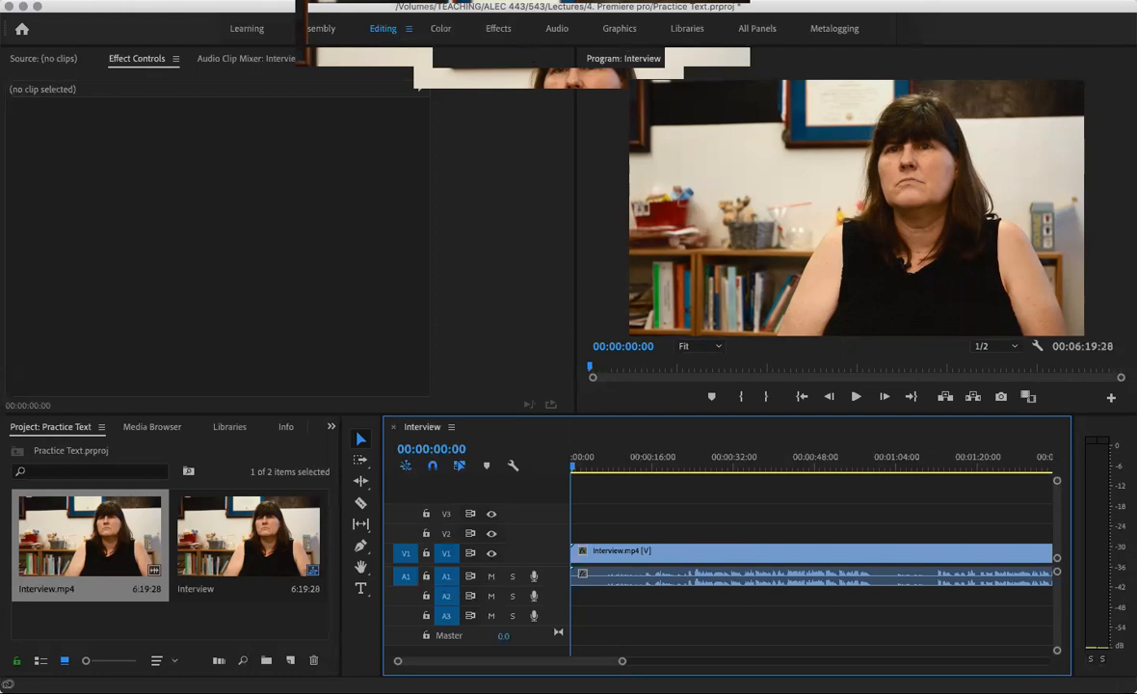
Add a new text layer and move it to the lower left of the frame
left_click(392, 0)
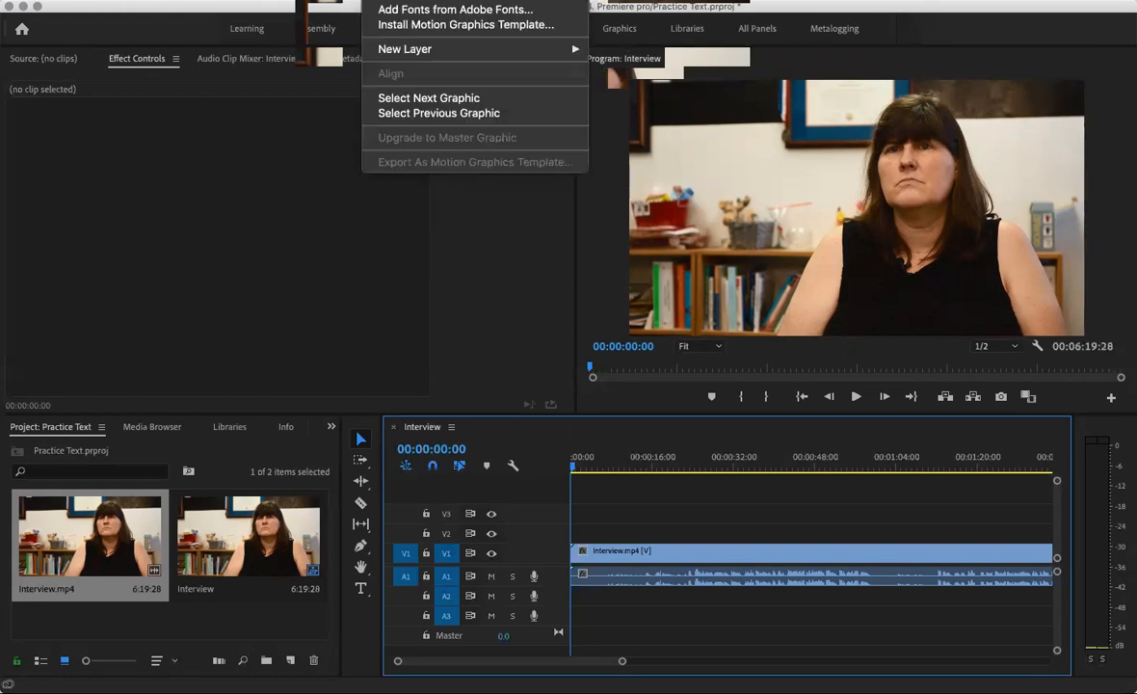
mouse_move(386, 49)
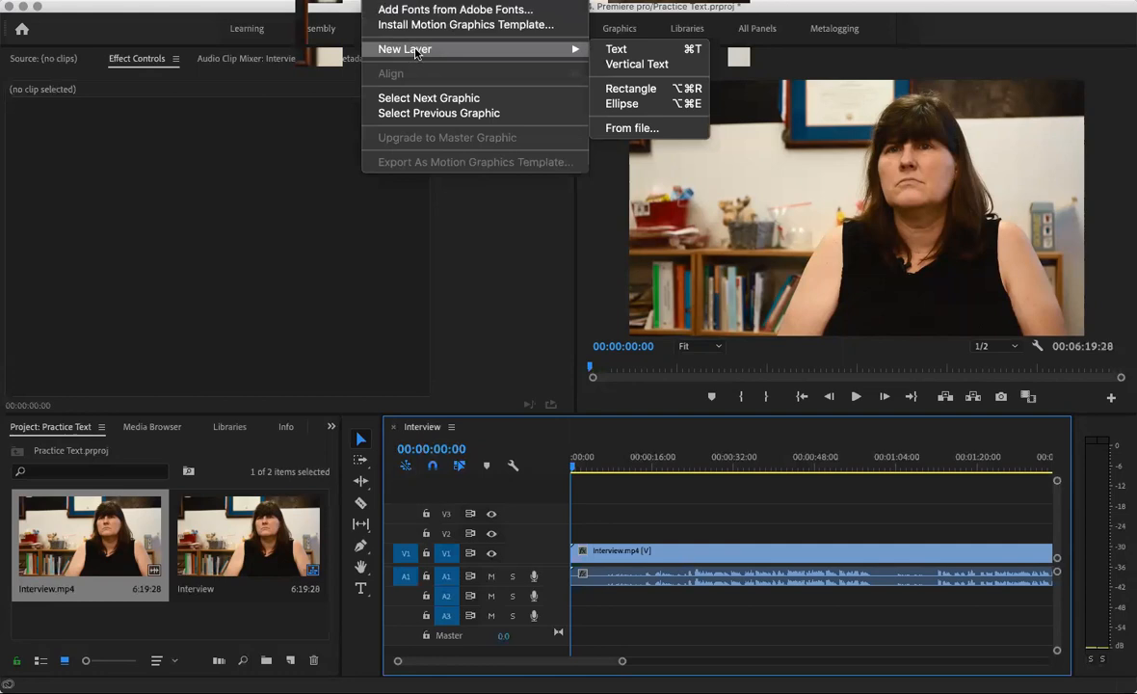
left_click(628, 49)
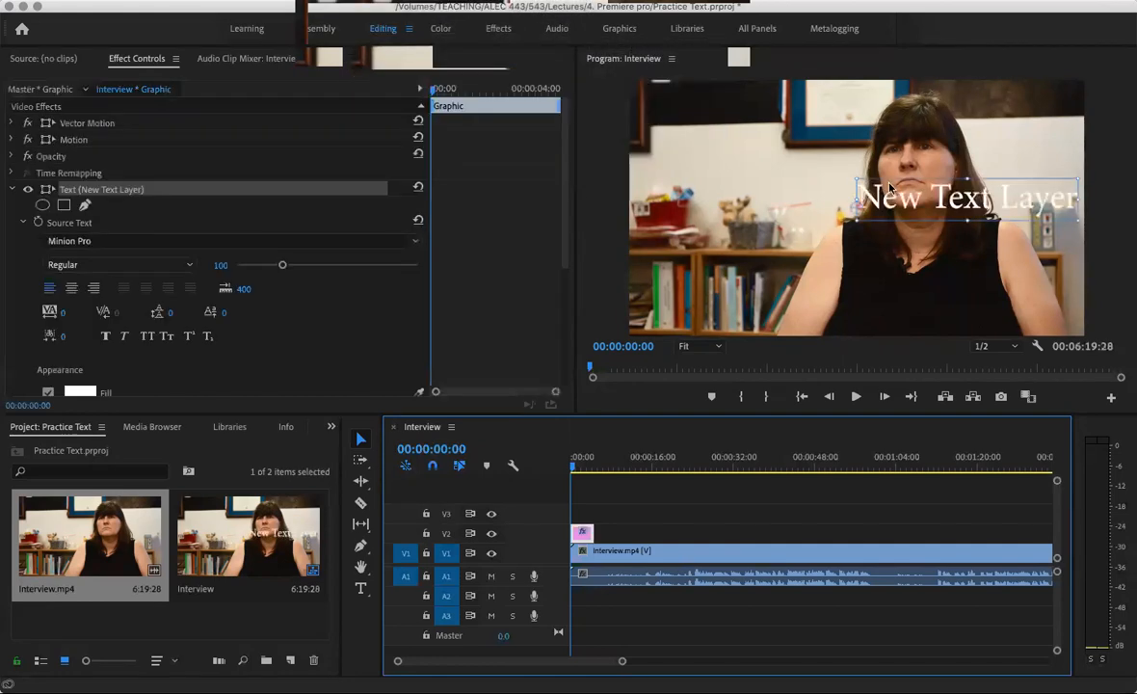
left_click_drag(904, 197, 706, 292)
double_click(692, 291)
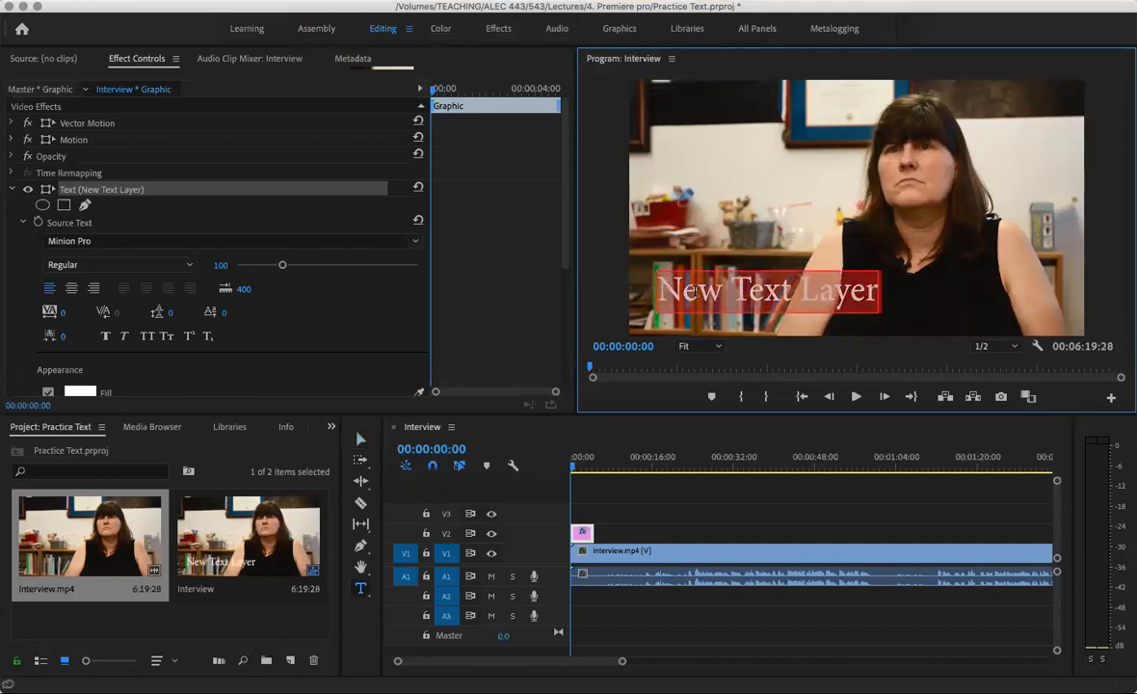
key("BackSpace")
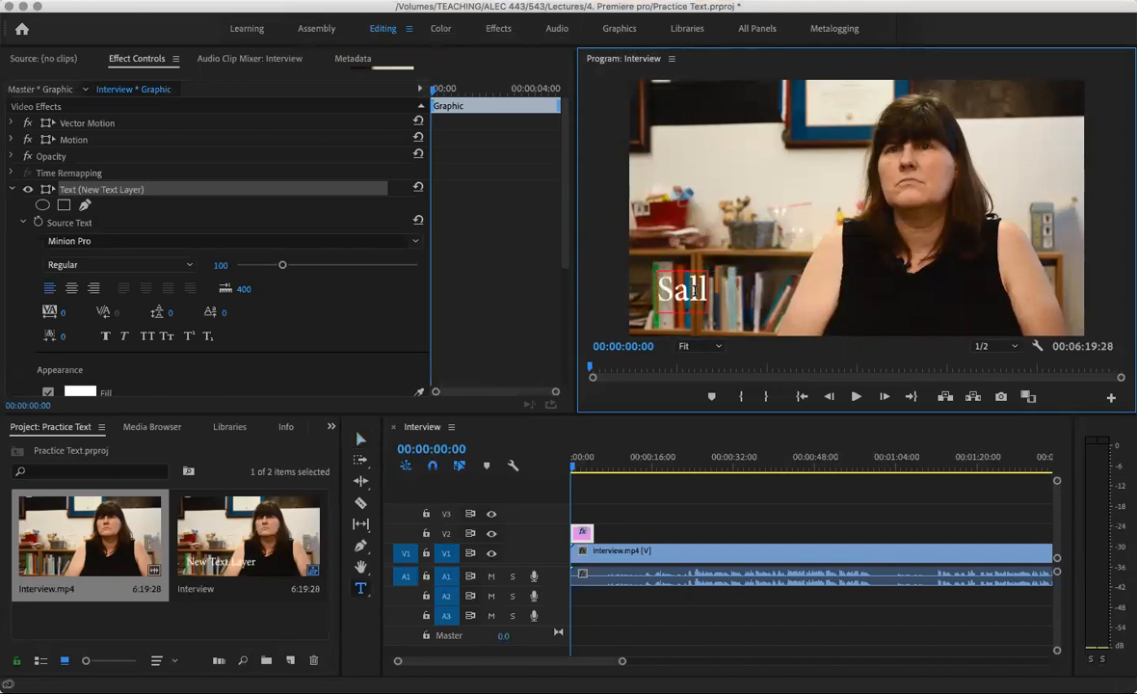
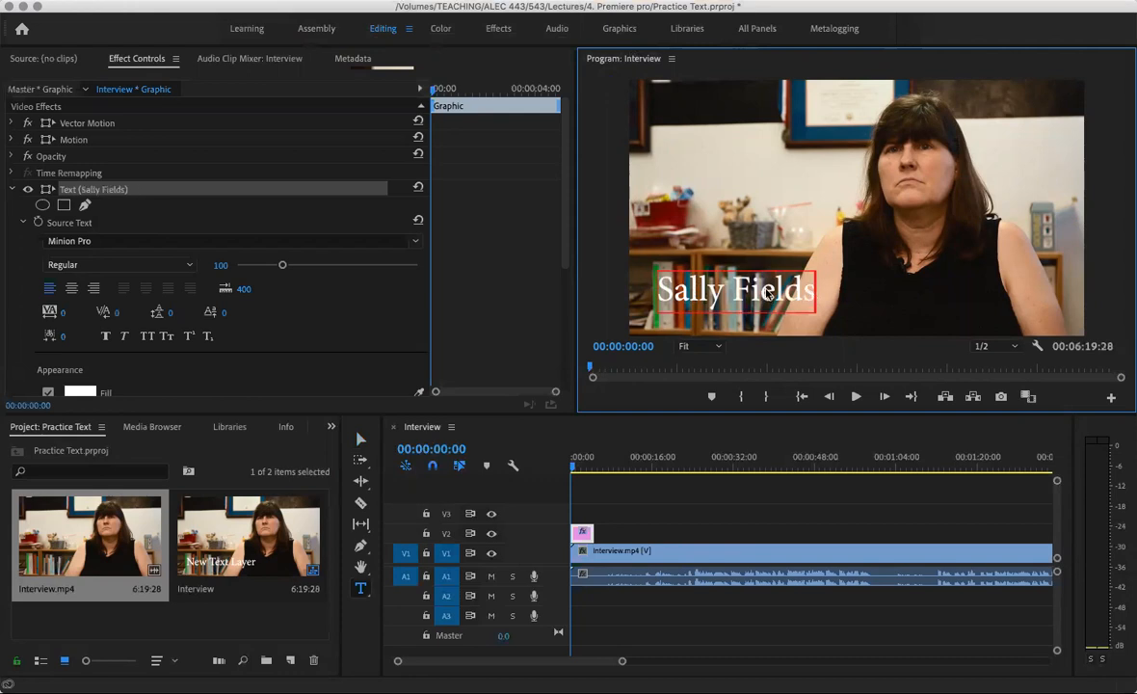
left_click_drag(817, 292, 662, 292)
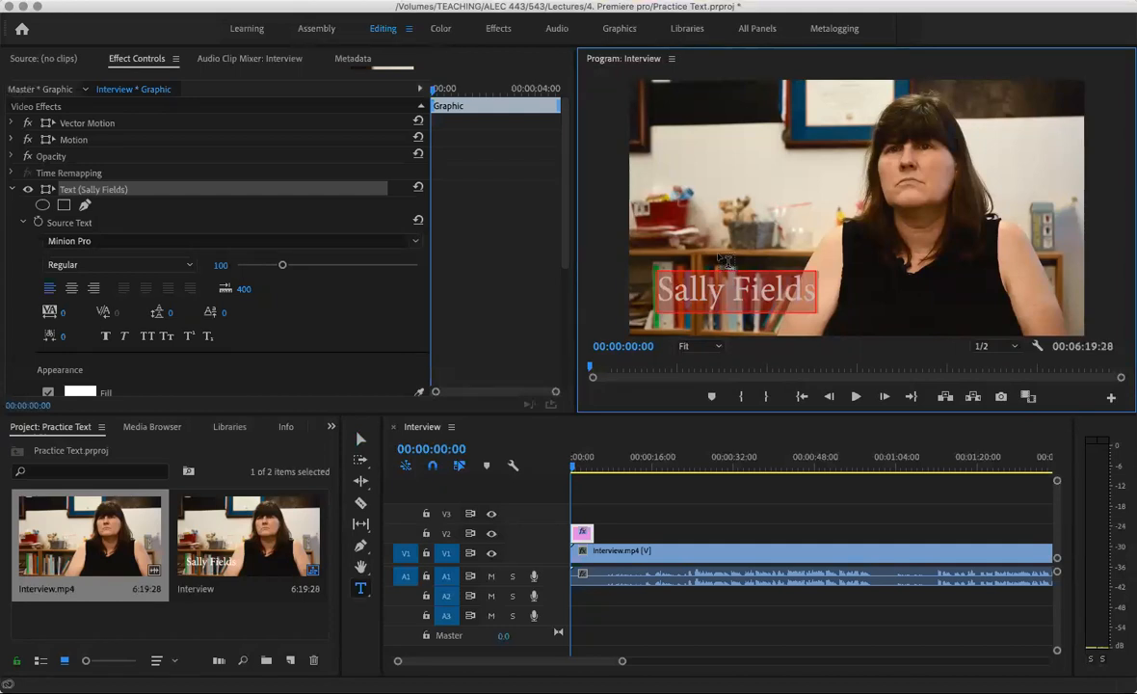
Nudge the title slightly lower-left and reduce its font size from 100 to 78
left_click(361, 441)
mouse_move(748, 296)
left_mouse_down()
mouse_move(758, 320)
mouse_move(681, 315)
mouse_move(700, 294)
mouse_move(739, 306)
left_mouse_up()
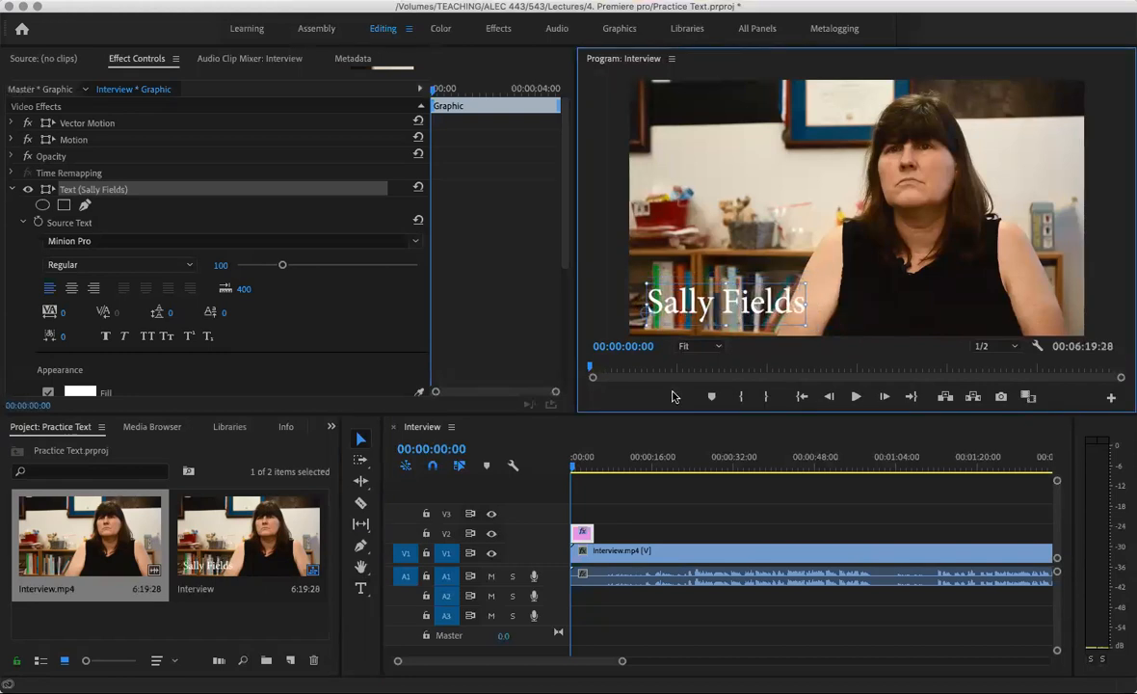
double_click(715, 304)
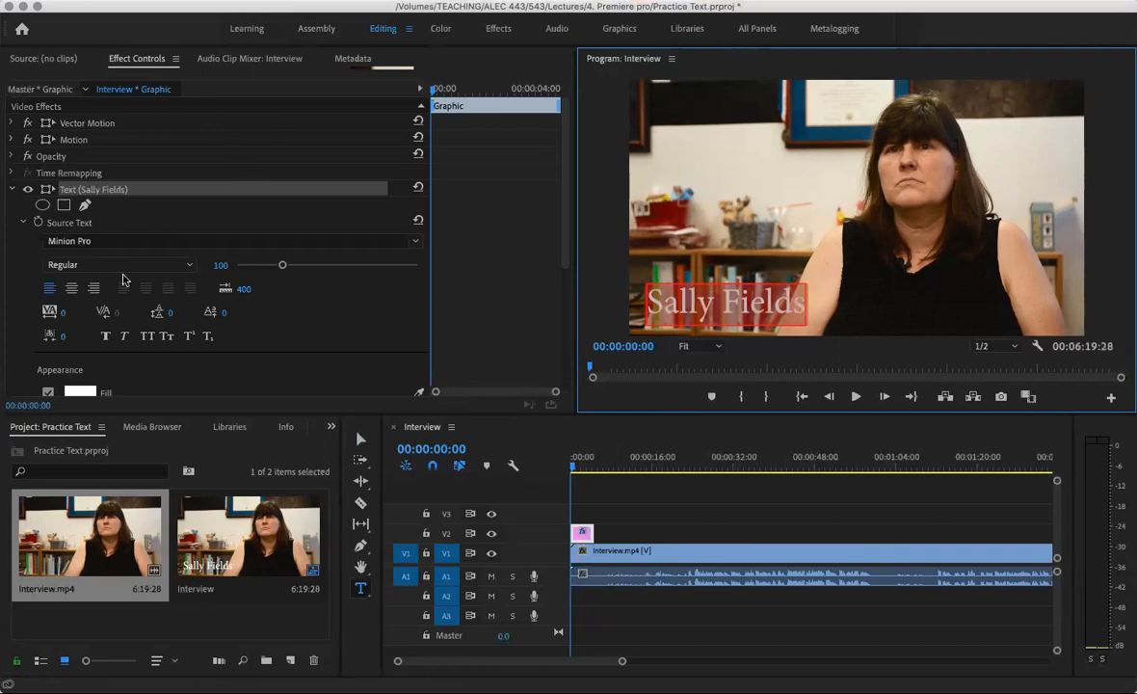
left_click(219, 266)
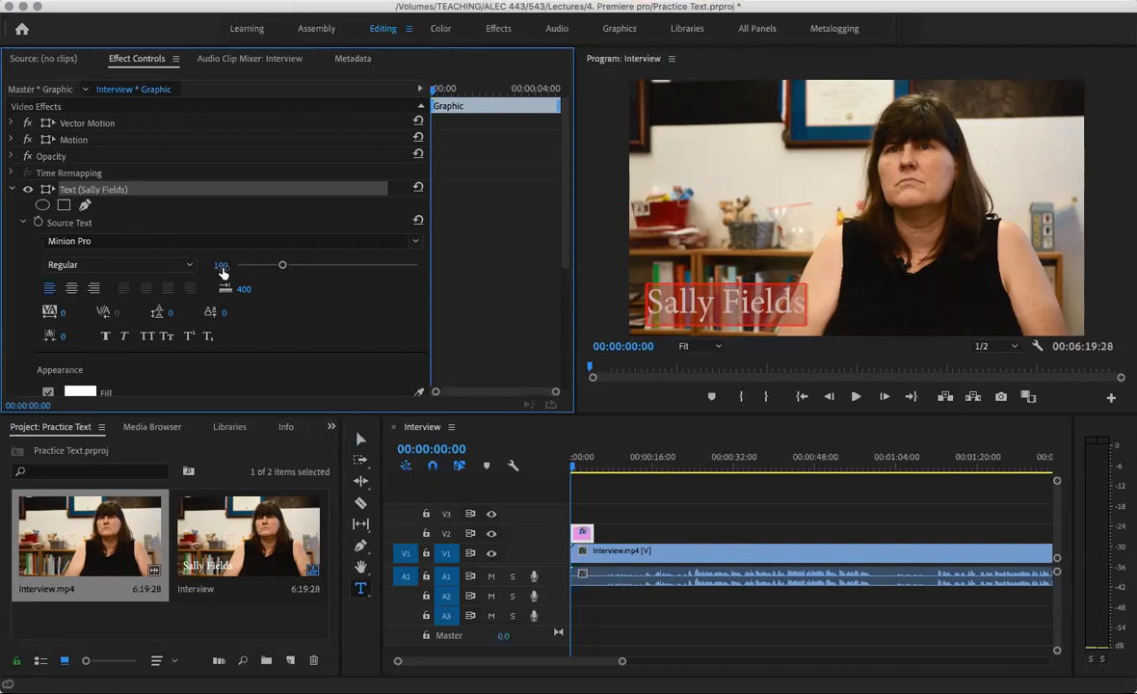
left_click_drag(219, 266, 198, 266)
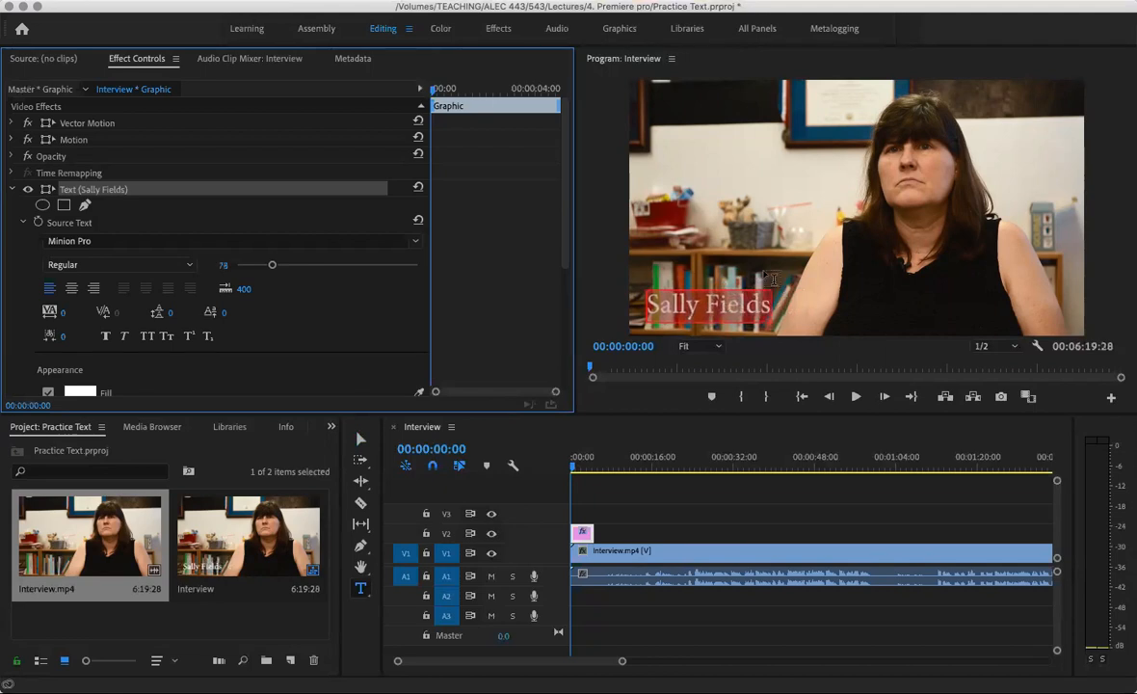
left_click(360, 439)
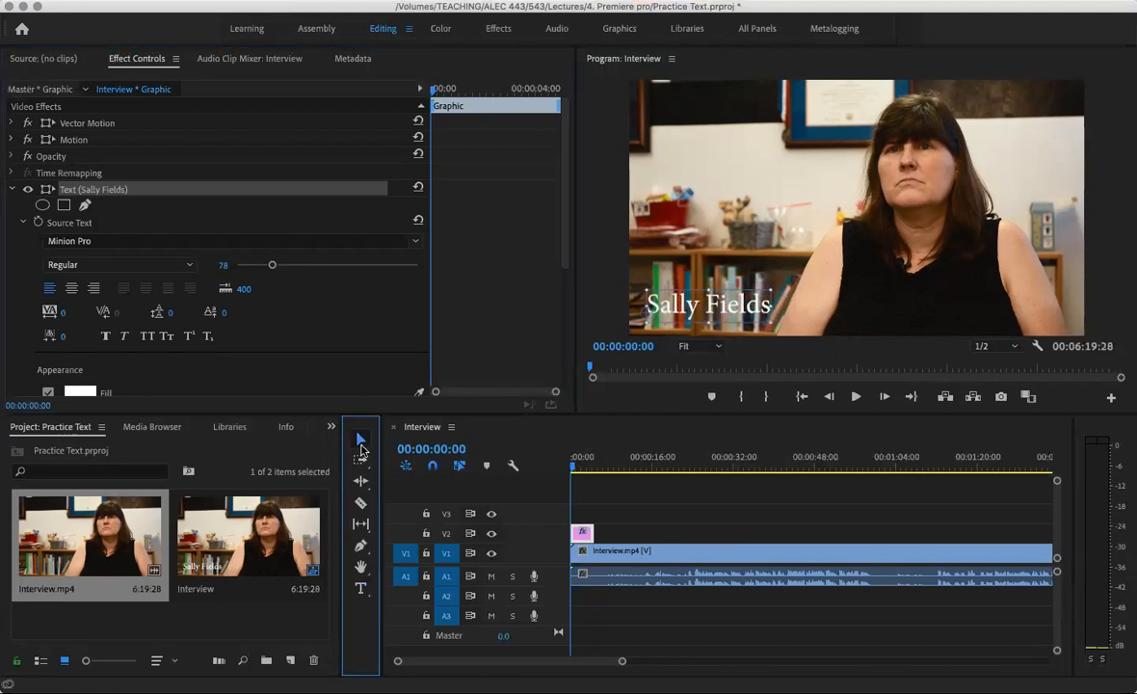
left_click(781, 258)
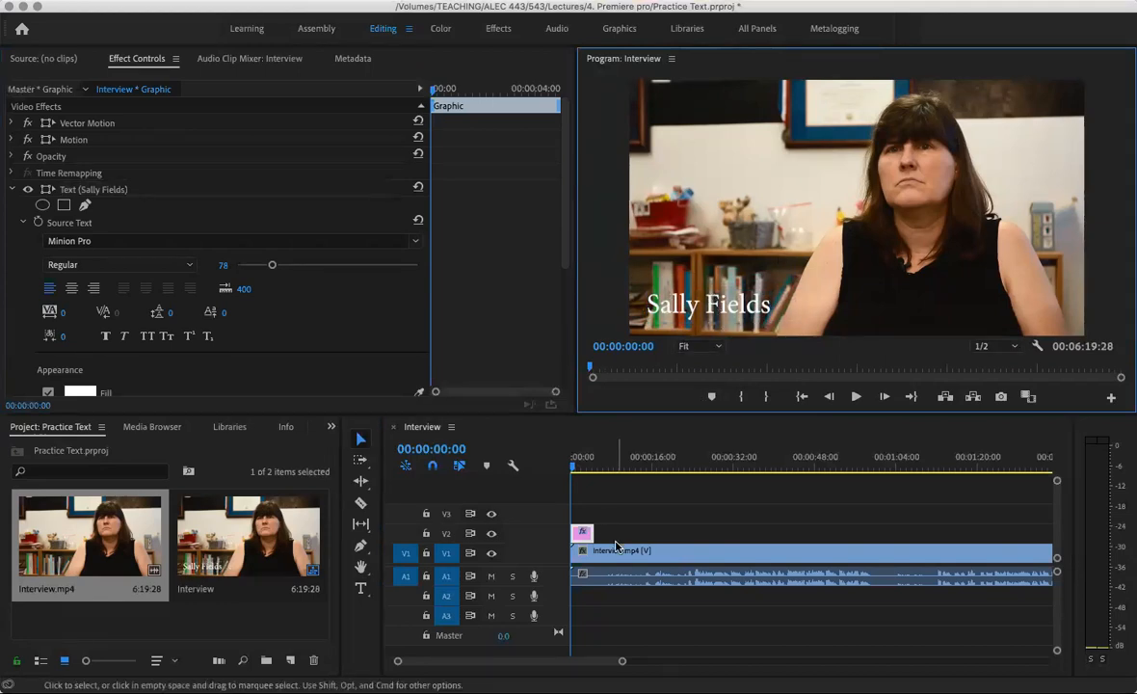
left_click(578, 494)
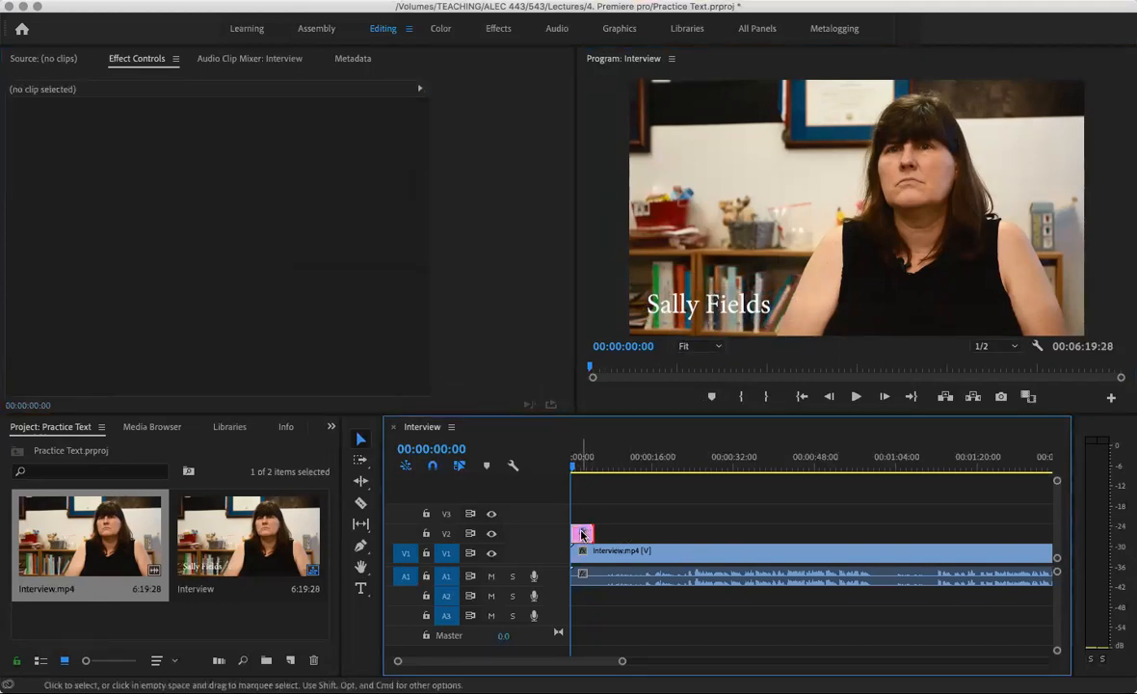
left_click(585, 534)
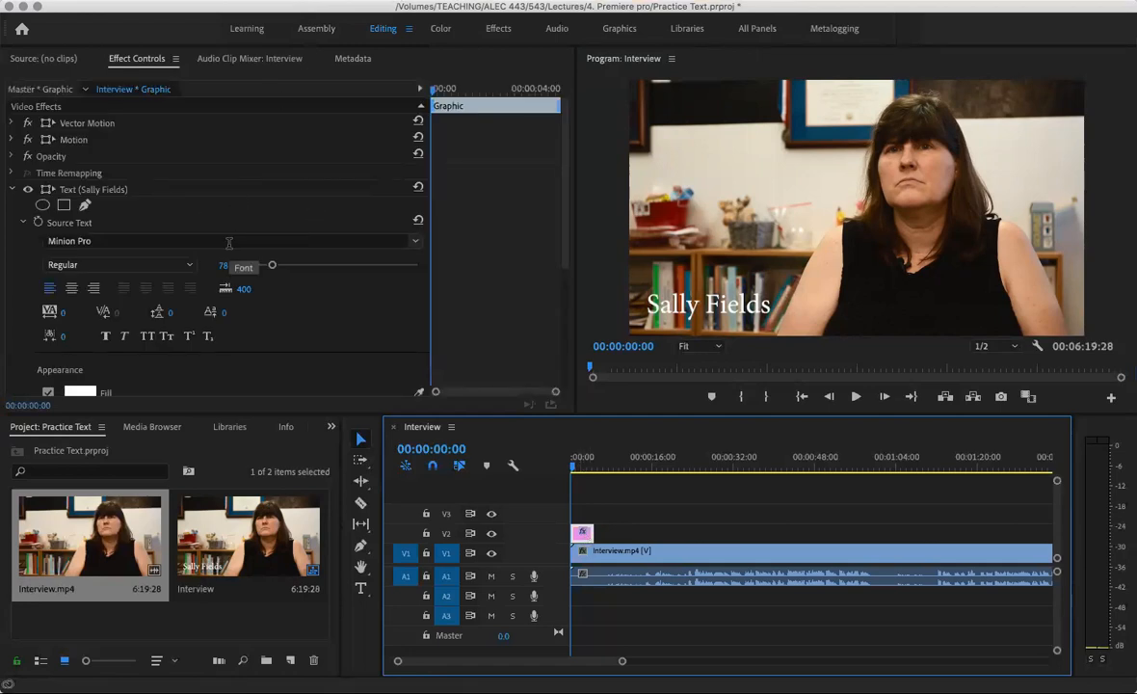
left_click(720, 352)
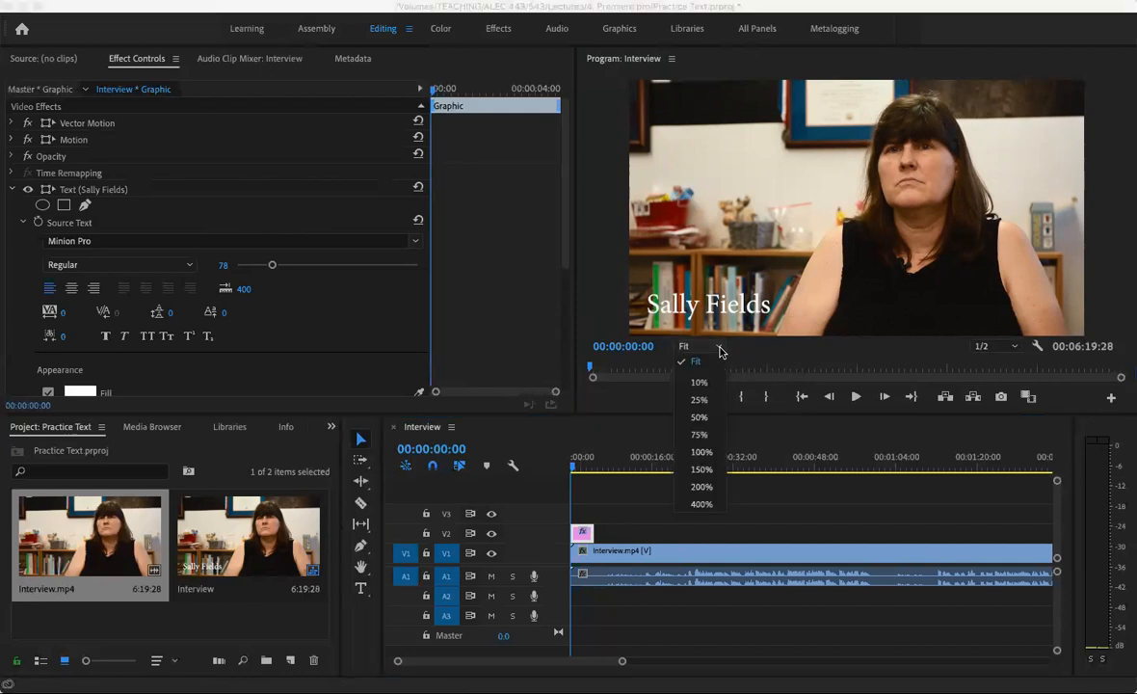
left_click(705, 434)
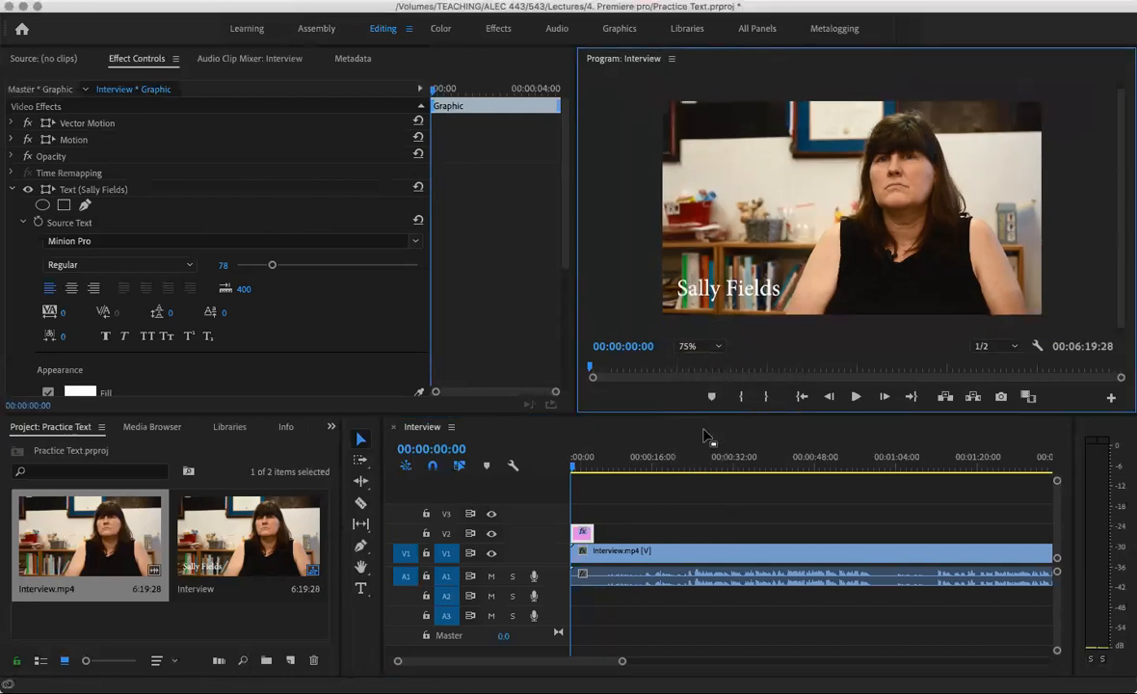
left_click(717, 349)
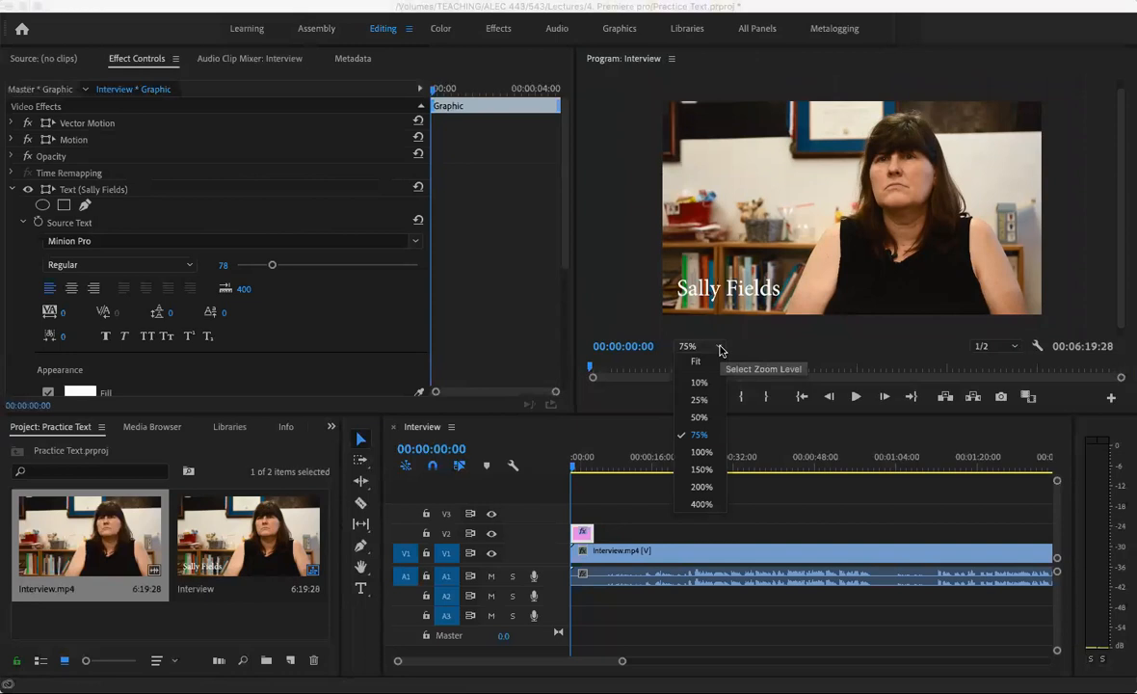
left_click(698, 416)
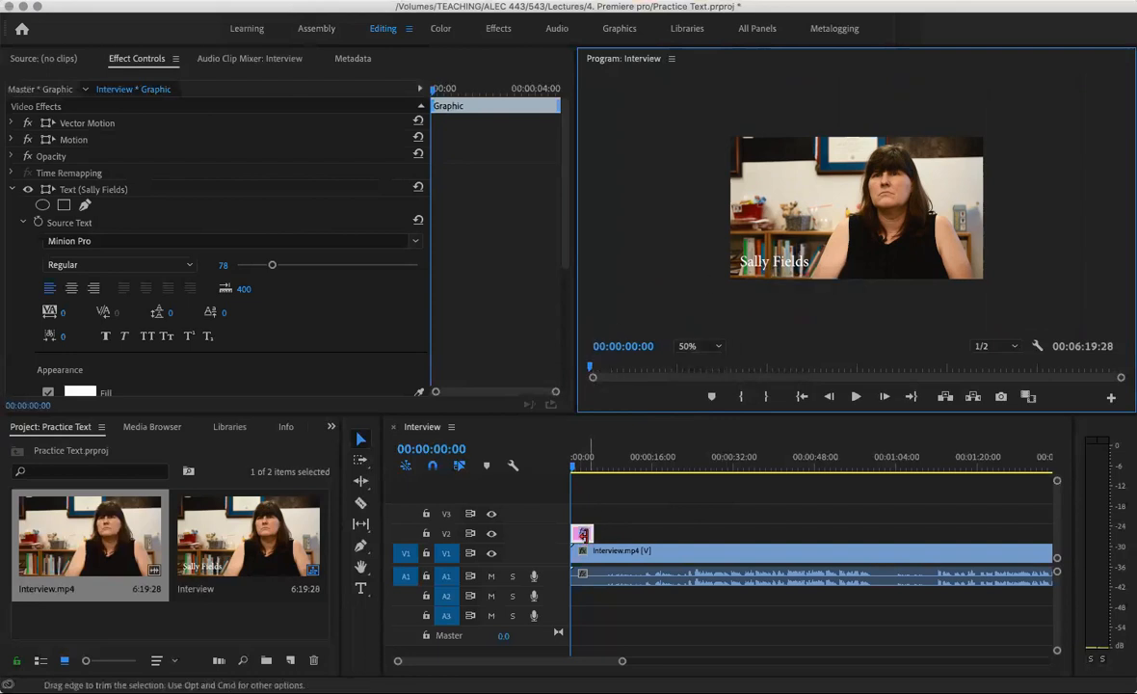
left_click(583, 534)
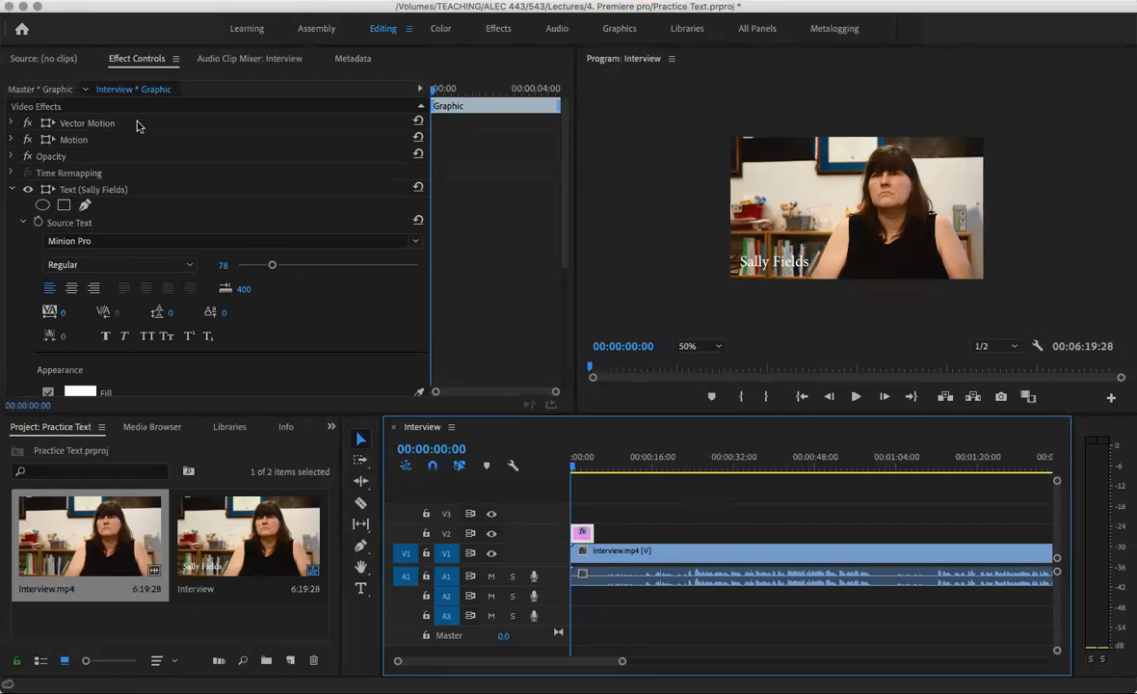
Keyframe the title's Position off the left edge, then at 00:00:02:15 at X 626
left_click(12, 140)
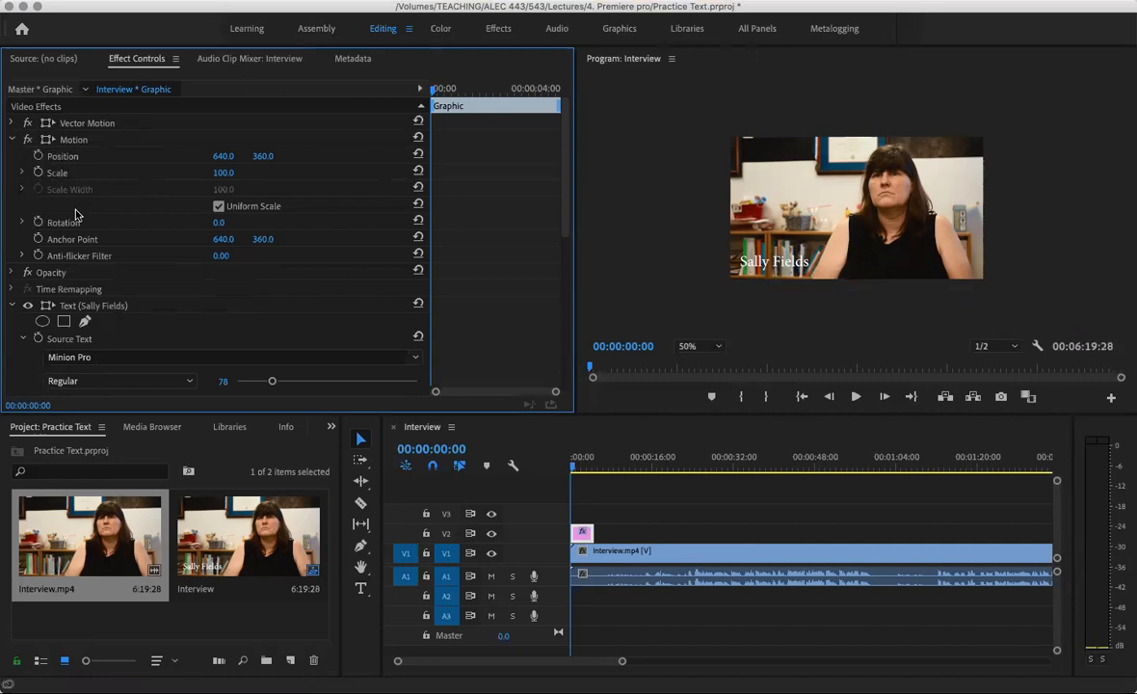
left_click(38, 156)
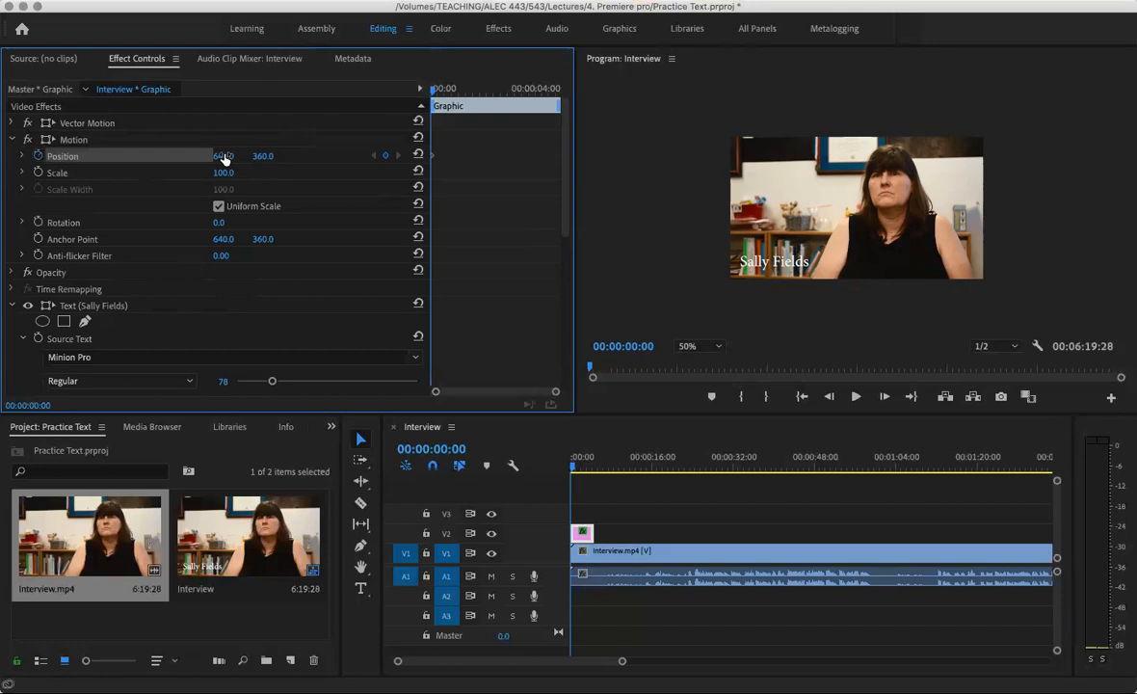
mouse_move(222, 156)
left_mouse_down()
mouse_move(0, 156)
mouse_move(216, 154)
left_mouse_up()
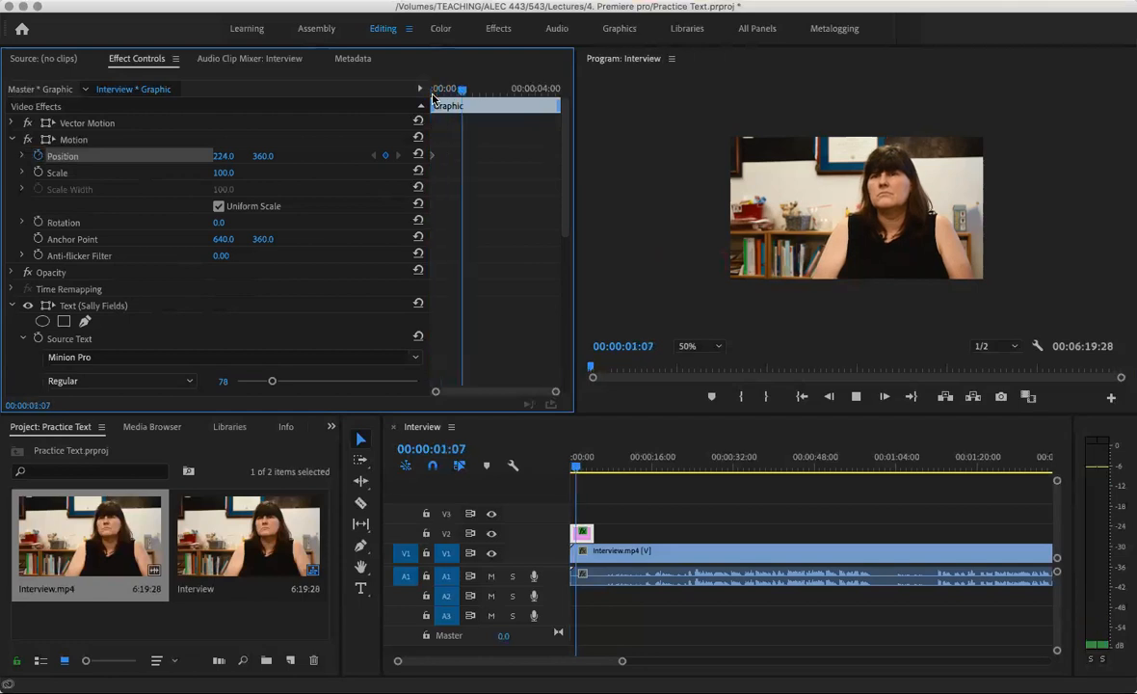
key("space")
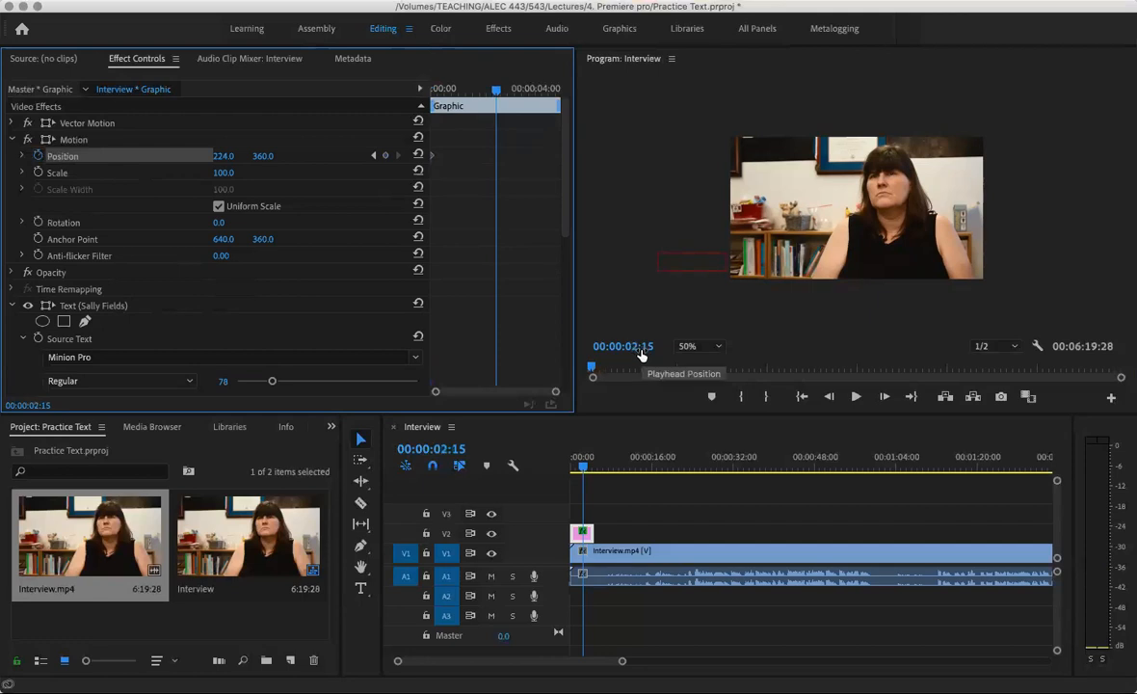
left_click(386, 157)
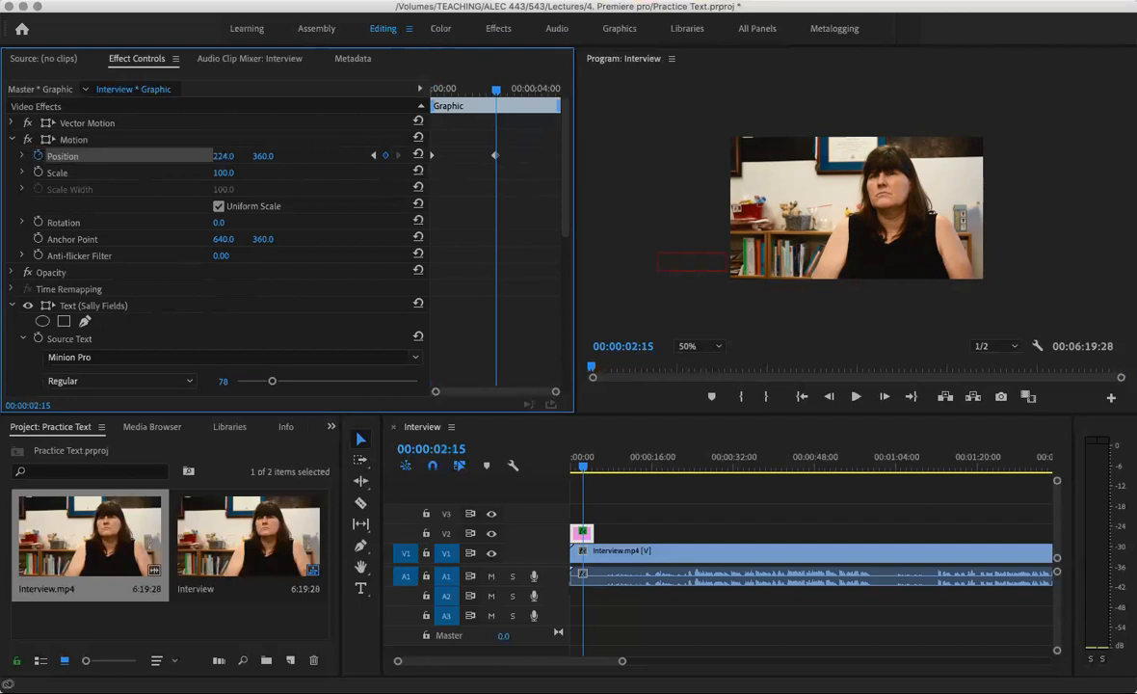
left_click_drag(223, 156, 569, 156)
Lengthen the title clip and add a hold Position keyframe at 5:29
left_click(595, 534)
left_click_drag(594, 534, 627, 534)
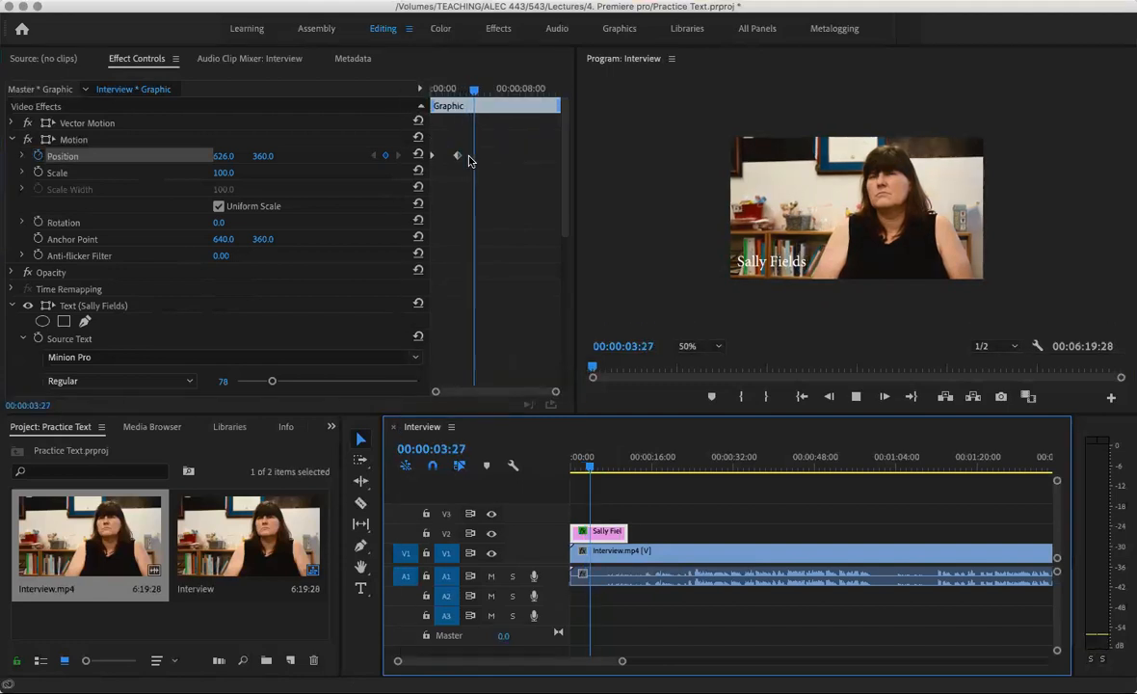
key("space")
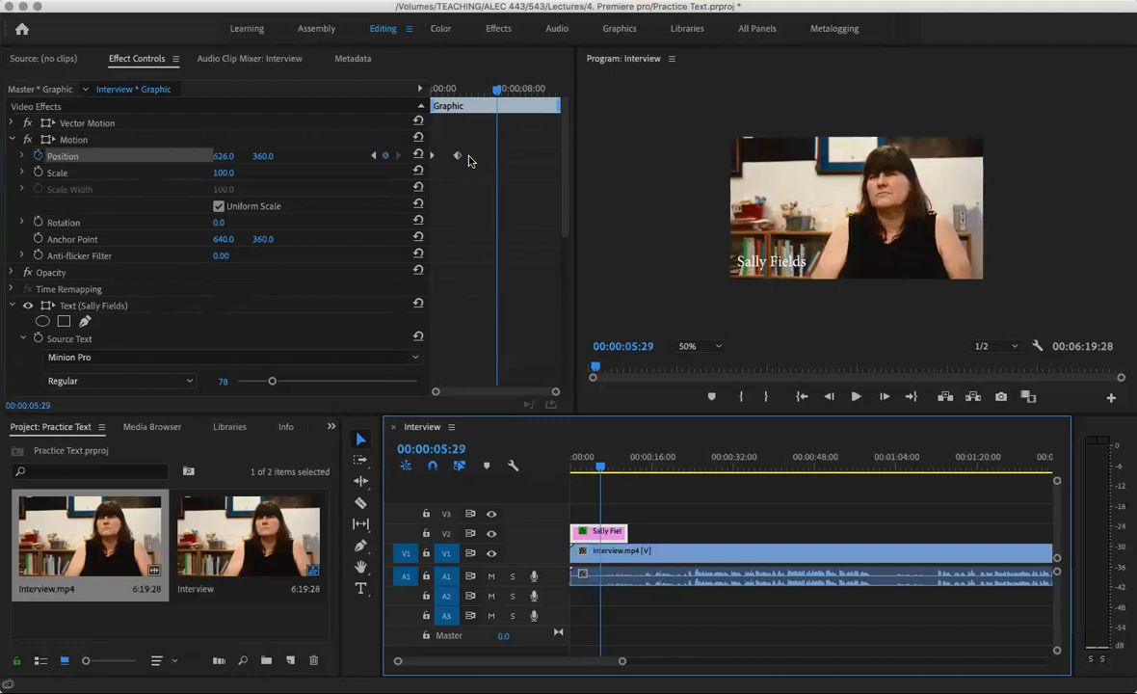
left_click(384, 158)
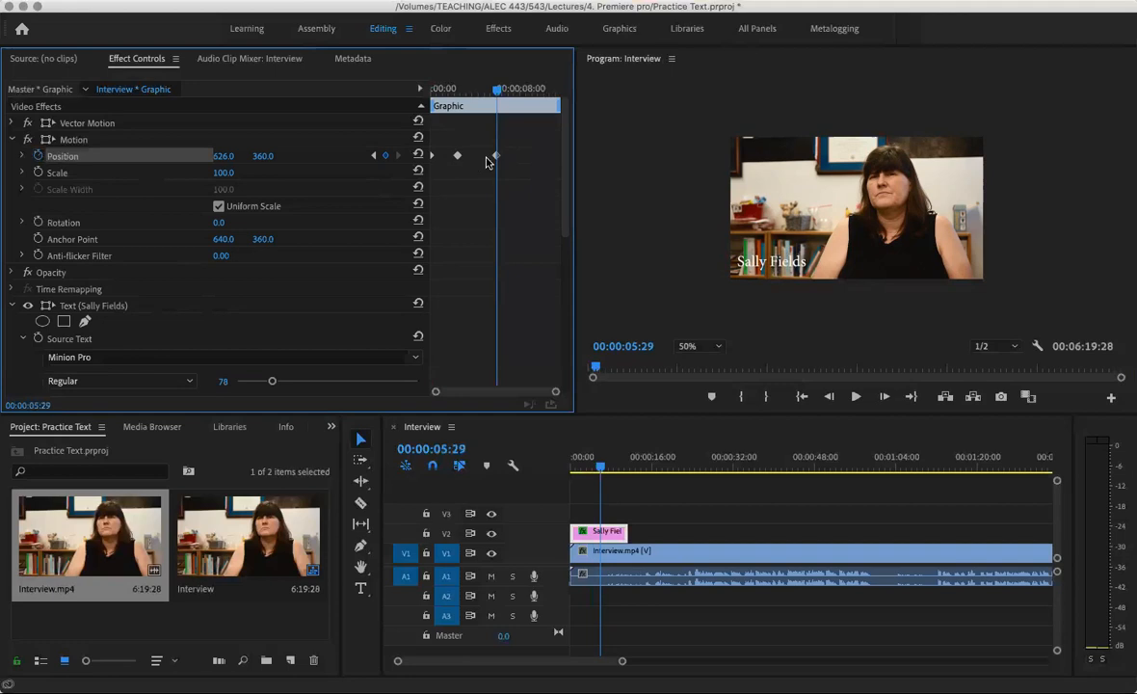
At 9:02 slide the title off-screen left to X about 223, then preview it
key("space")
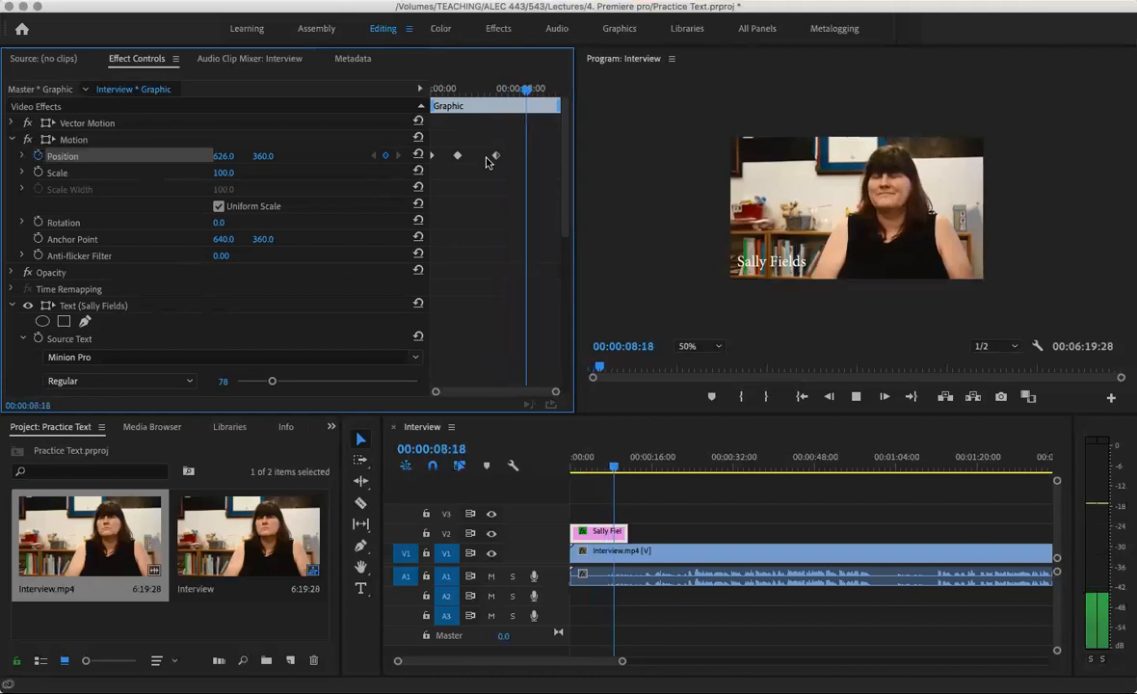
key("space")
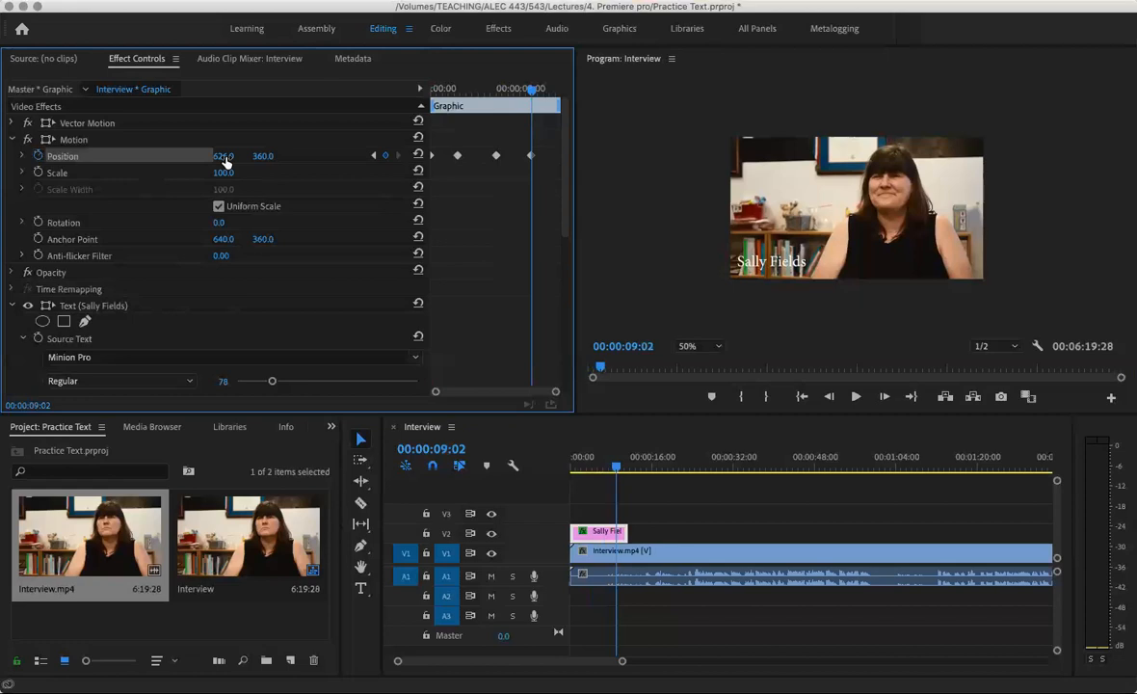
left_click_drag(223, 155, 125, 155)
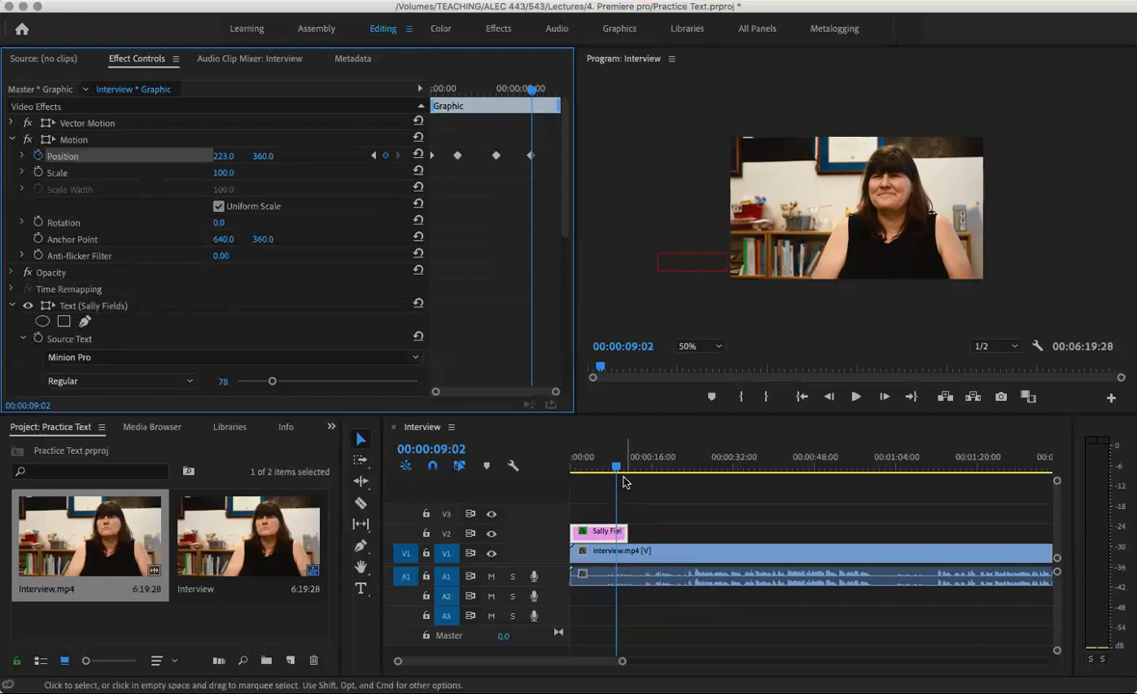
left_click_drag(617, 466, 559, 467)
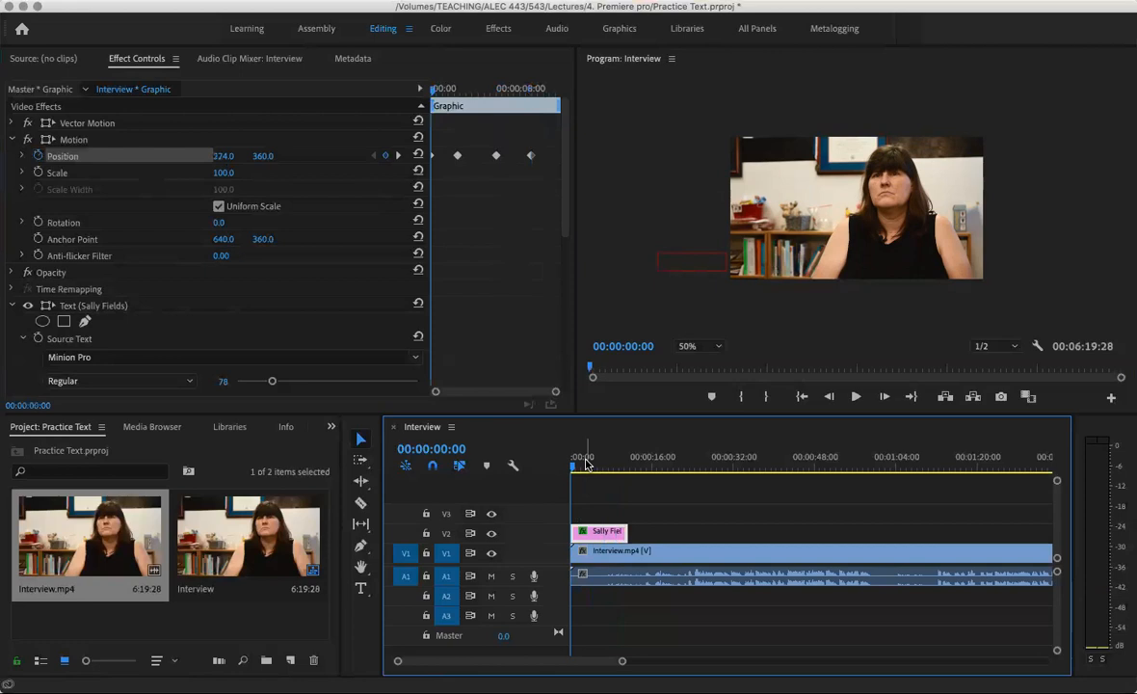
key("space")
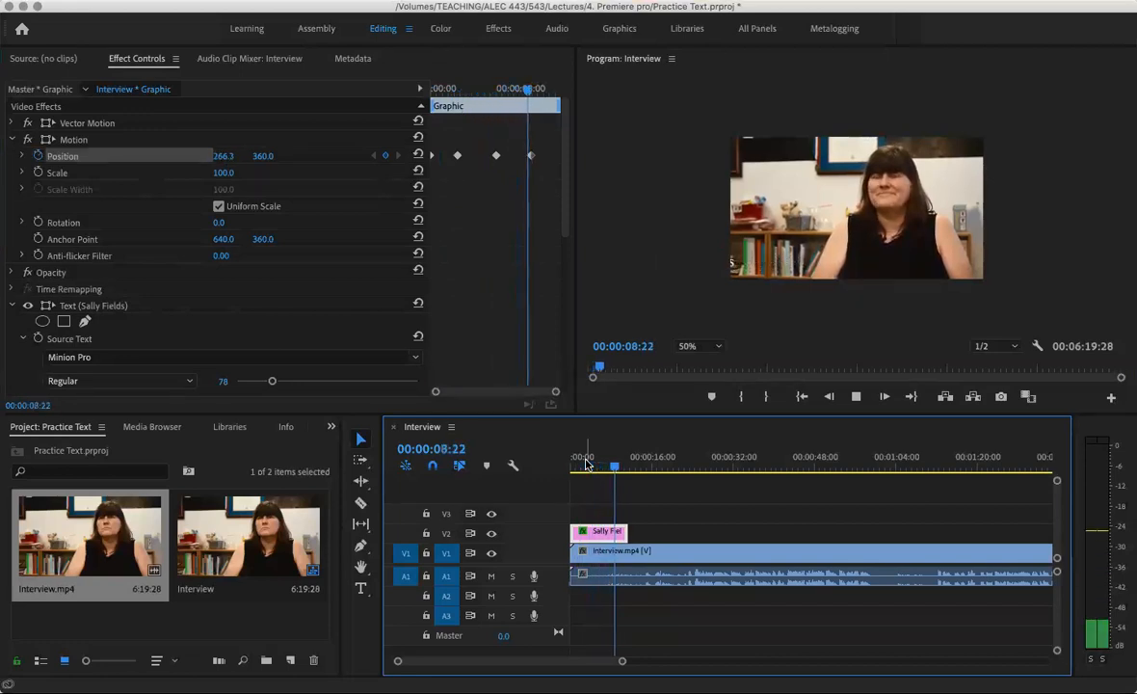
key("space")
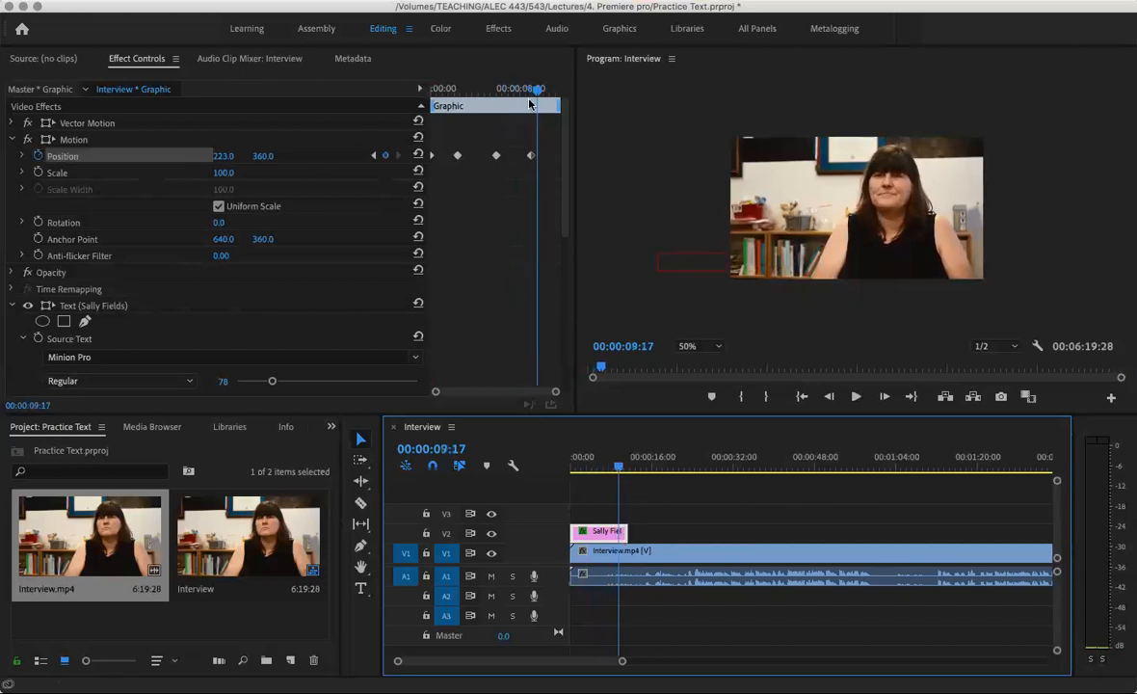
left_click_drag(494, 87, 529, 89)
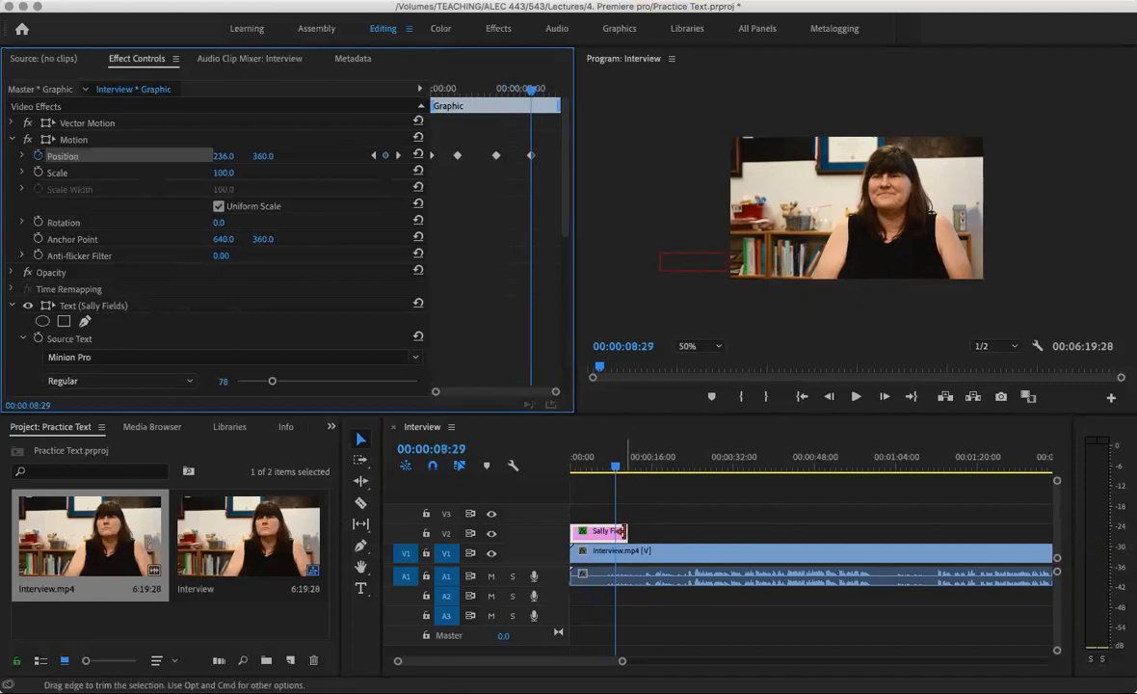
Trim the end of the V2 title clip and preview the sequence from the start
left_click_drag(624, 531, 620, 531)
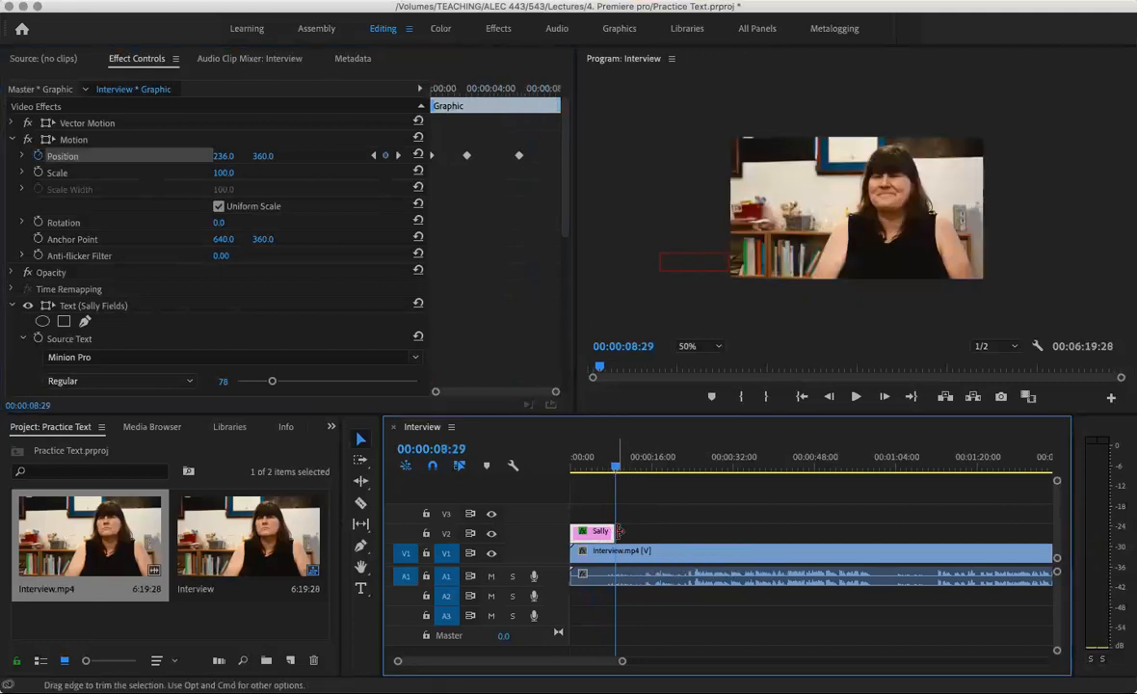
left_click_drag(615, 467, 555, 467)
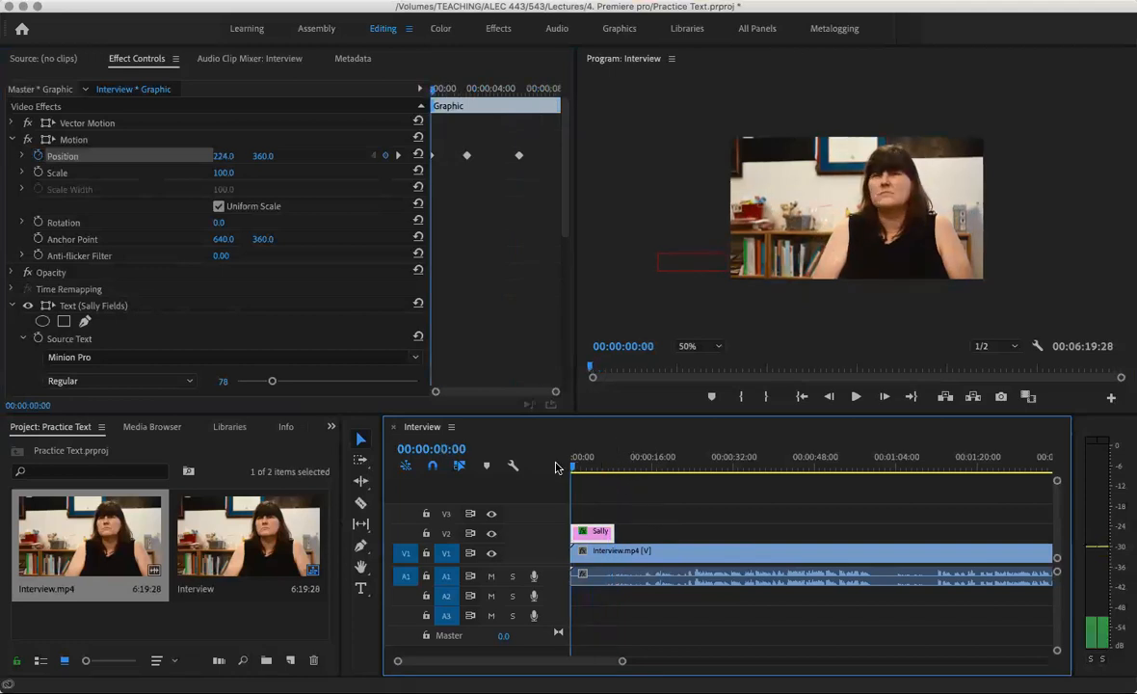
key("space")
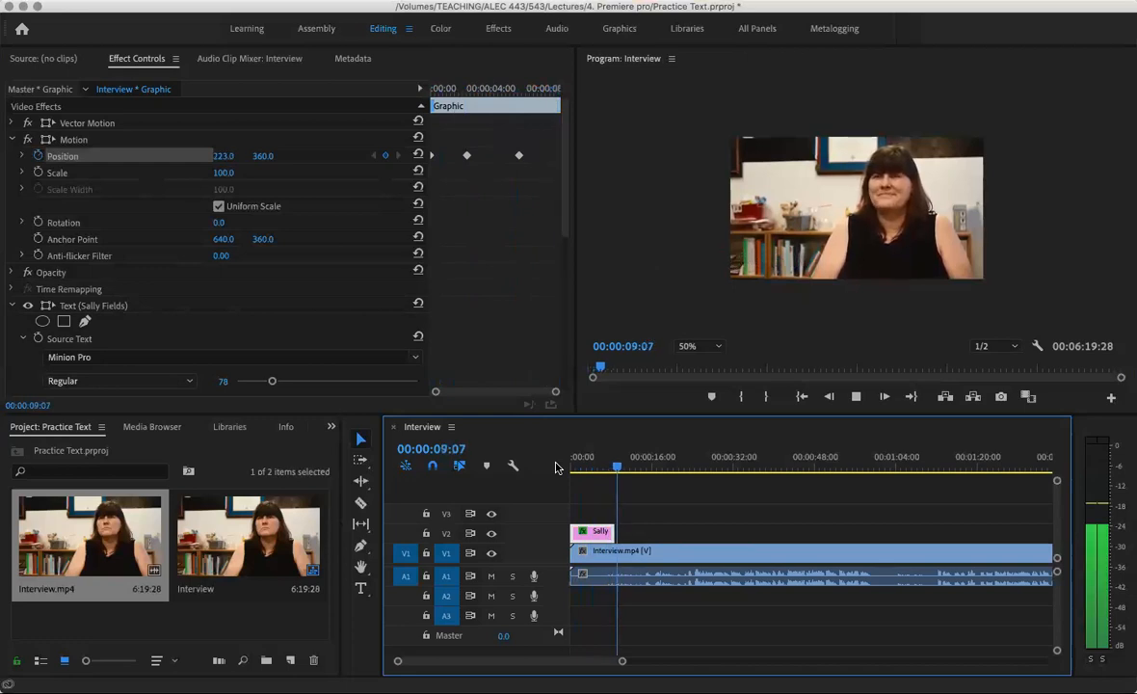
key("space")
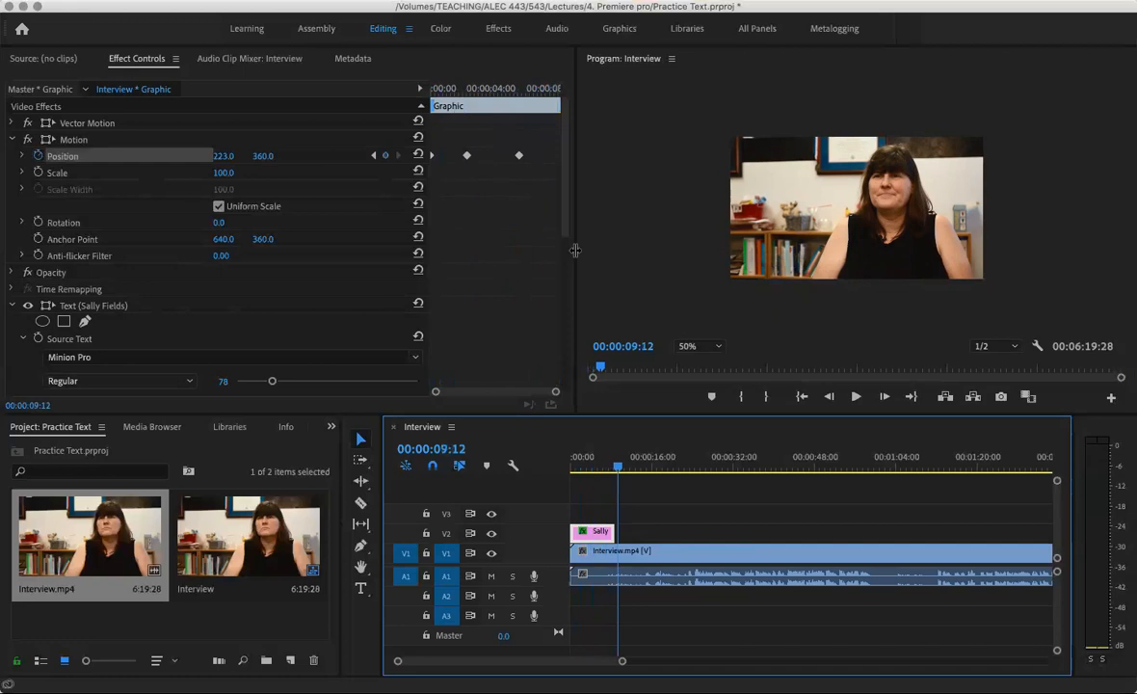
Widen Effect Controls, zoom its keyframe ruler, and move the slide-in keyframe to about 00:00:00:23
left_click_drag(576, 253, 605, 253)
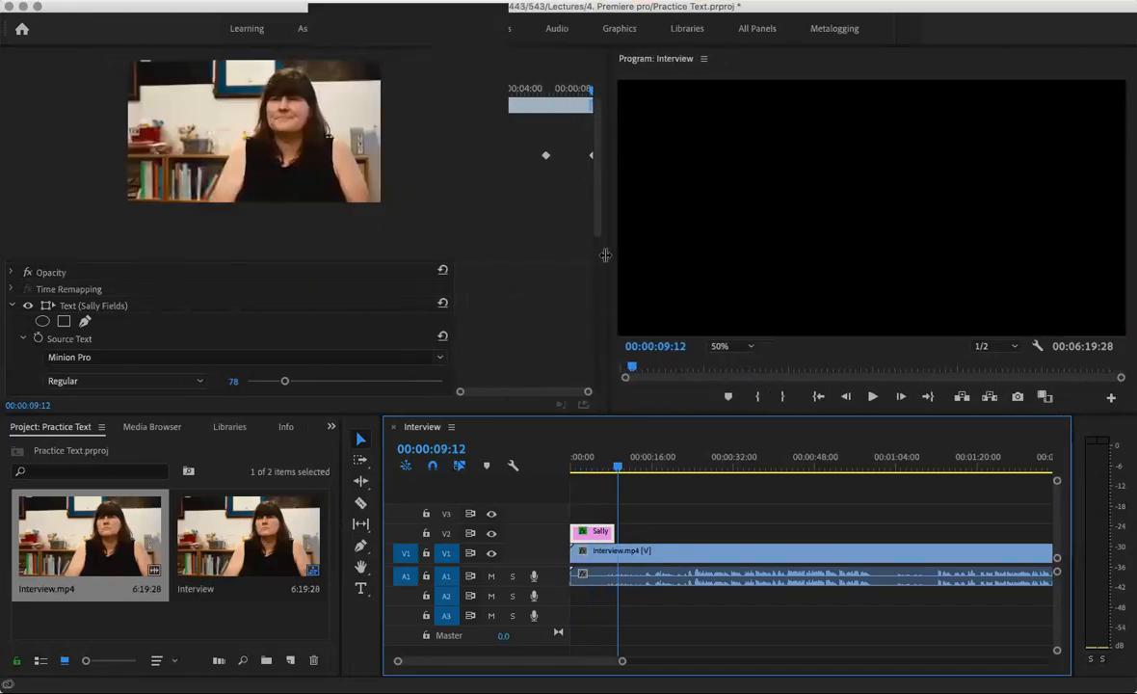
left_click_drag(450, 252, 343, 251)
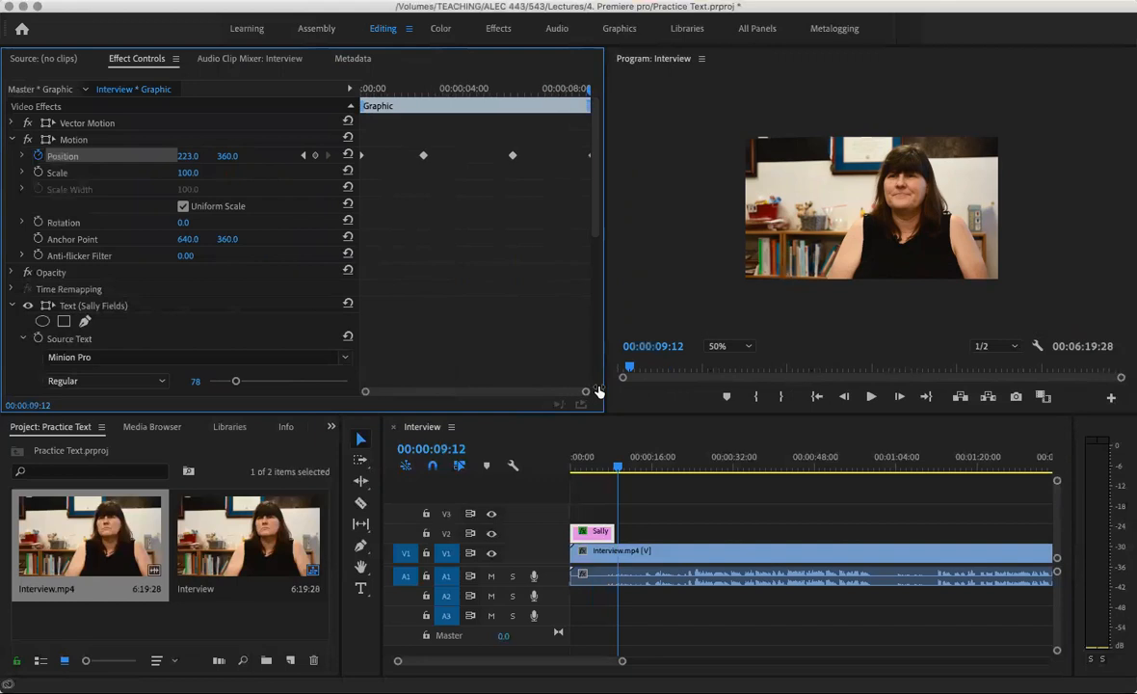
left_click_drag(363, 393, 317, 403)
mouse_move(588, 393)
left_mouse_down()
mouse_move(526, 393)
mouse_move(608, 387)
left_mouse_up()
left_click_drag(424, 155, 357, 152)
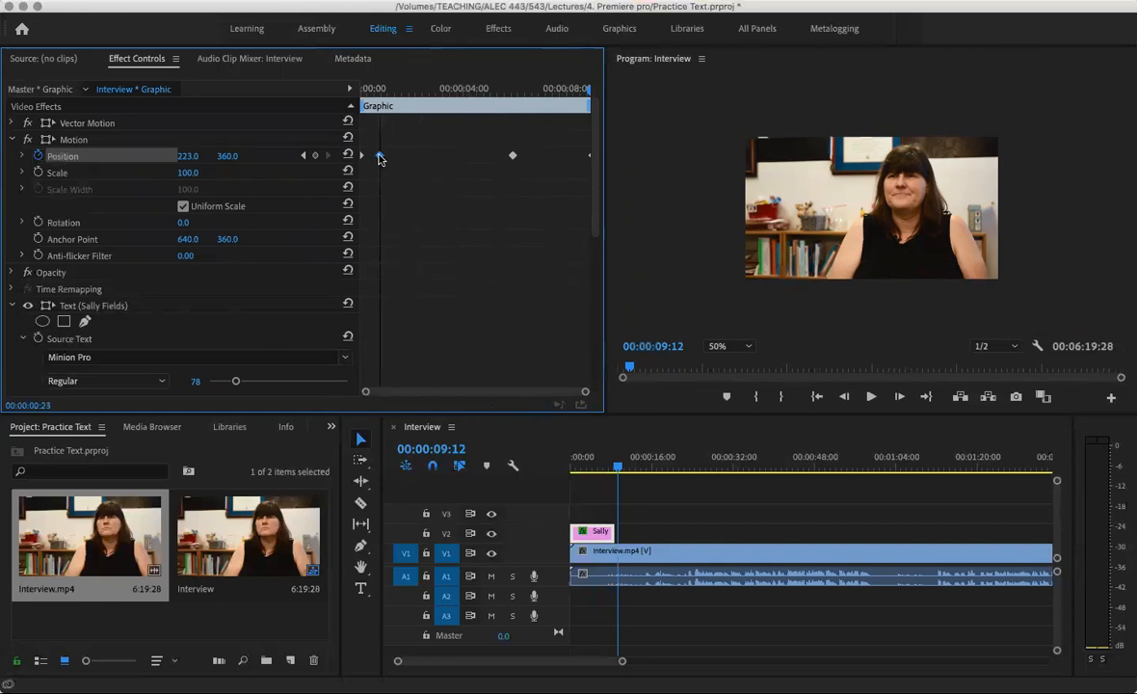
Preview from the start and move the hold keyframe to 3:02
left_click(380, 88)
left_click_drag(379, 90, 328, 93)
key("space")
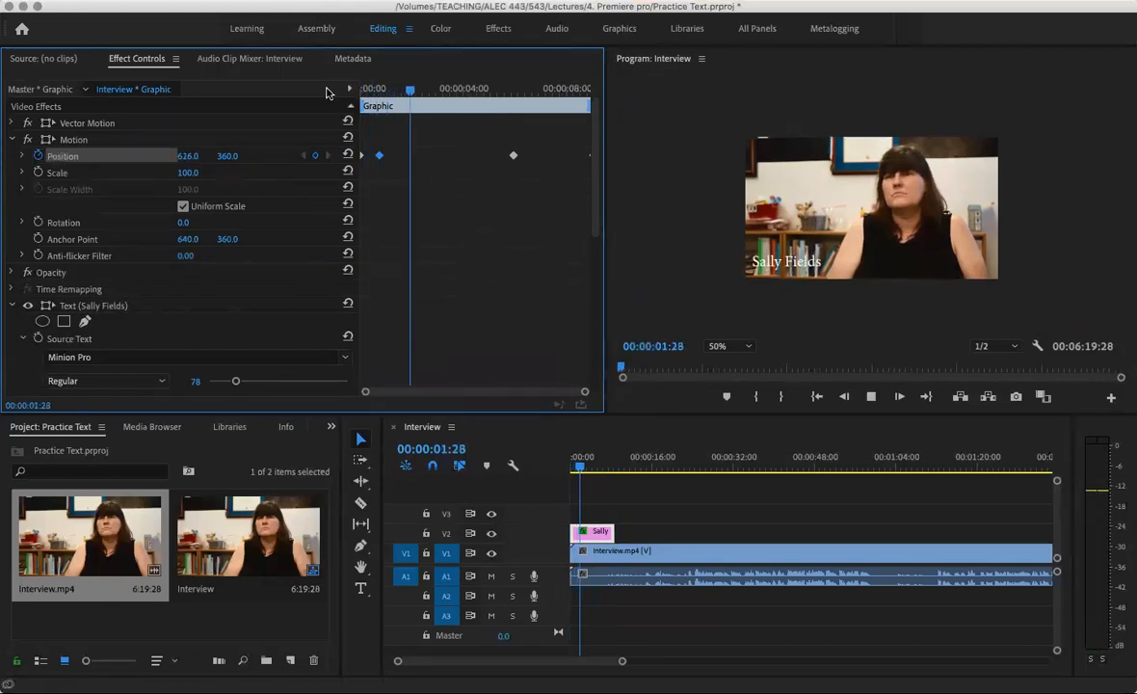
key("space")
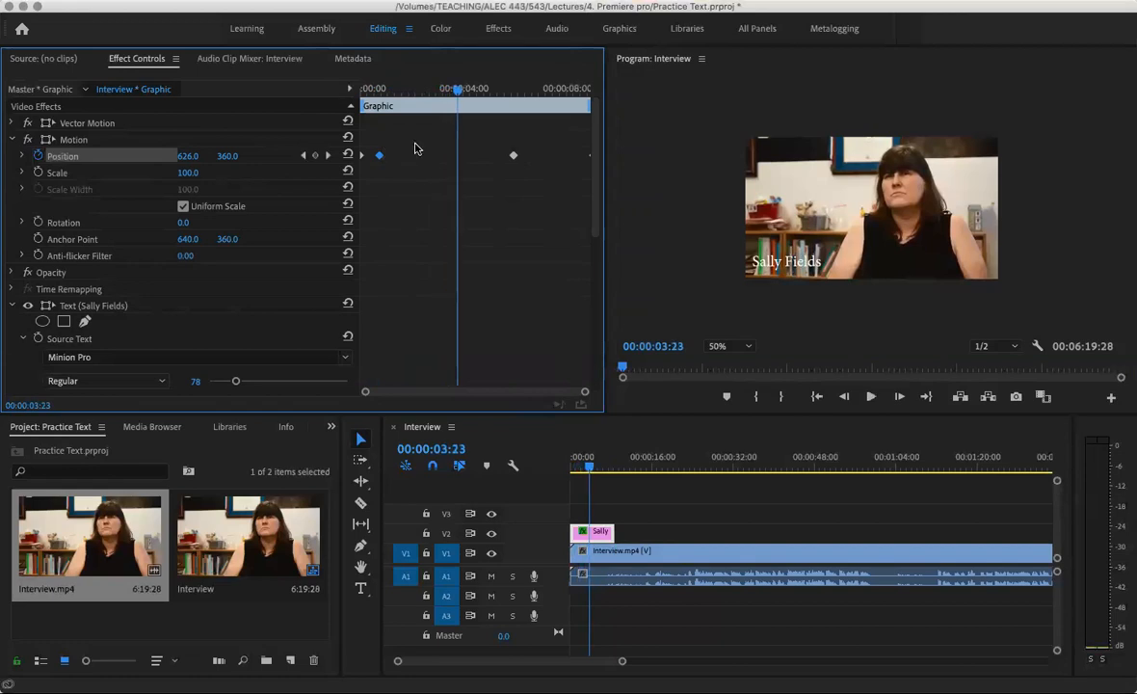
left_click_drag(513, 155, 457, 155)
left_click_drag(456, 155, 476, 166)
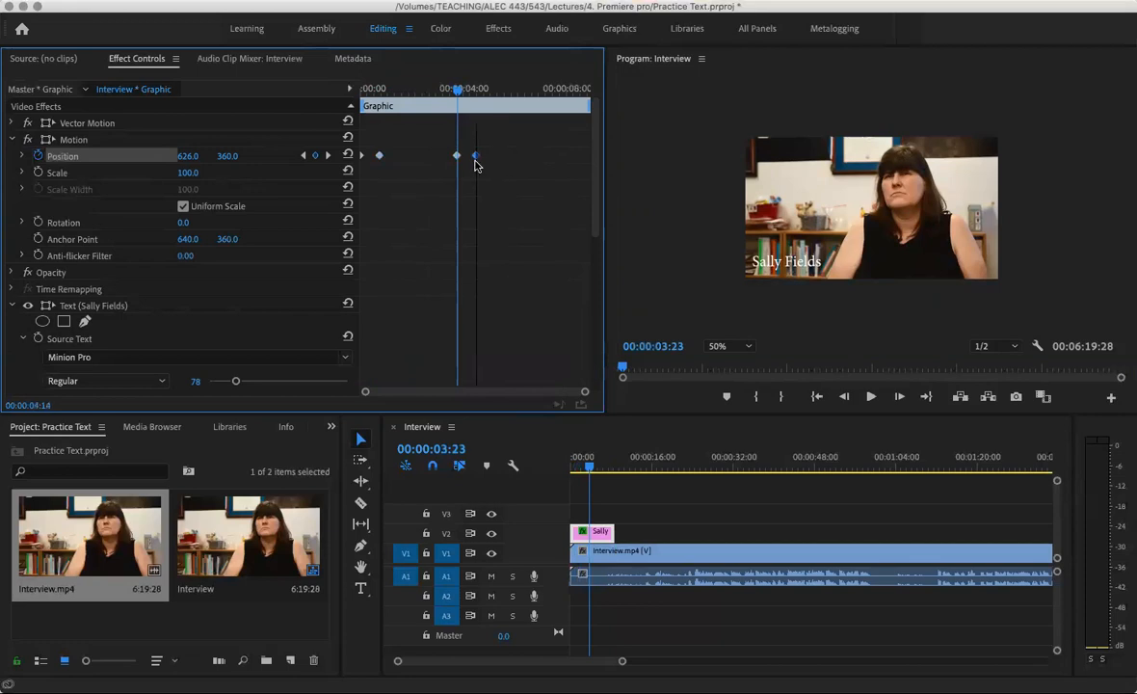
left_click(439, 88)
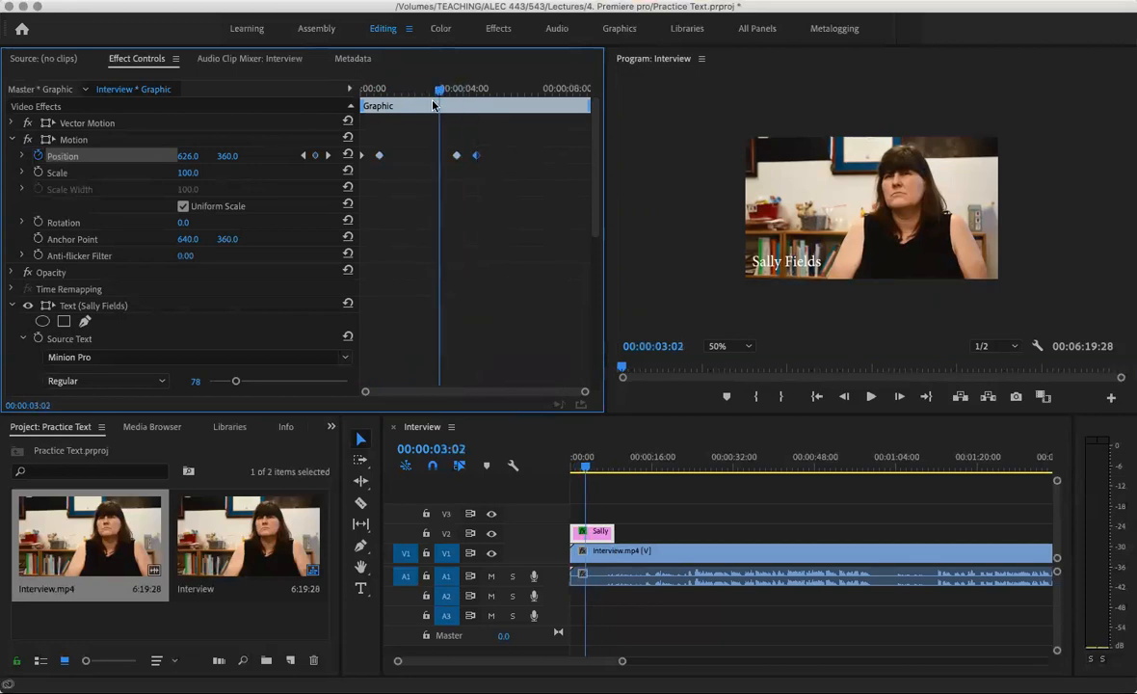
mouse_move(456, 155)
left_mouse_down()
mouse_move(427, 156)
mouse_move(442, 157)
left_mouse_up()
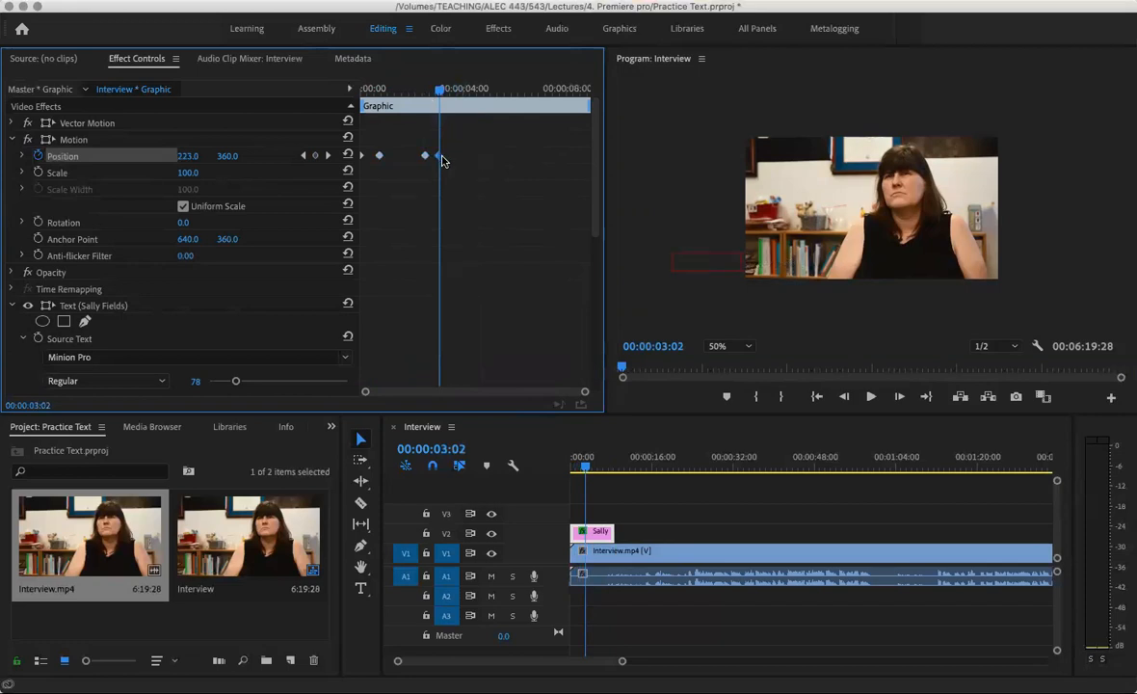
Push the exit keyframe later, the hold keyframe to about 4:01, and entry to about 2:06
left_click(409, 90)
key("space")
key("space")
left_click_drag(438, 162, 489, 158)
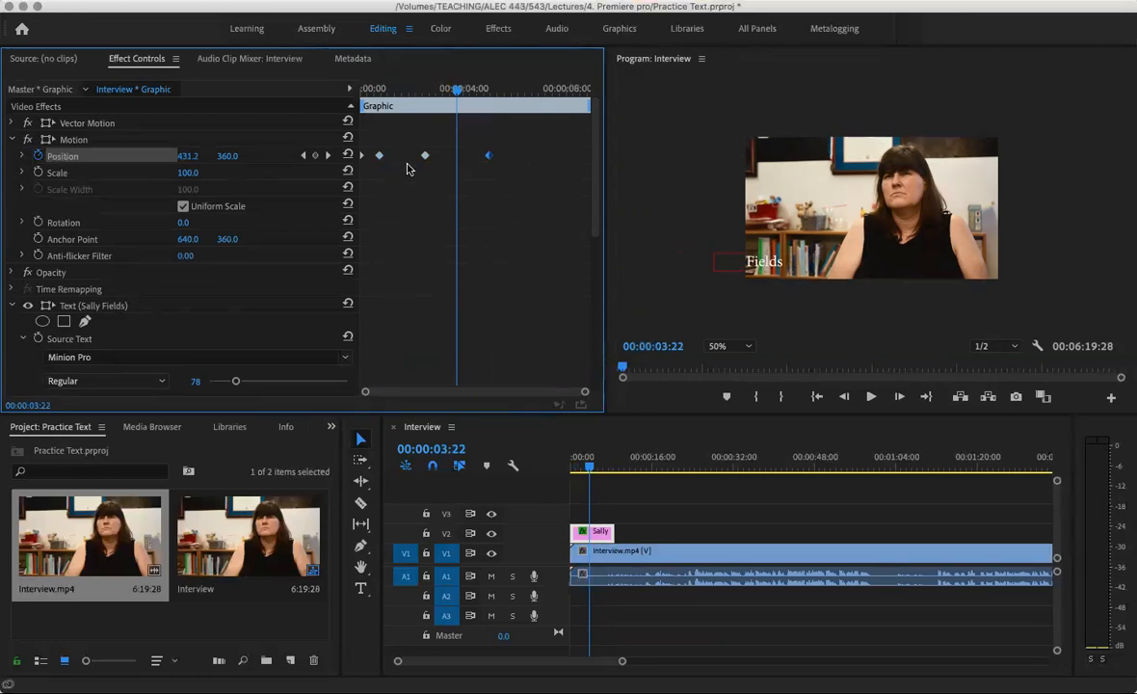
left_click_drag(490, 157, 530, 156)
left_click_drag(426, 156, 463, 160)
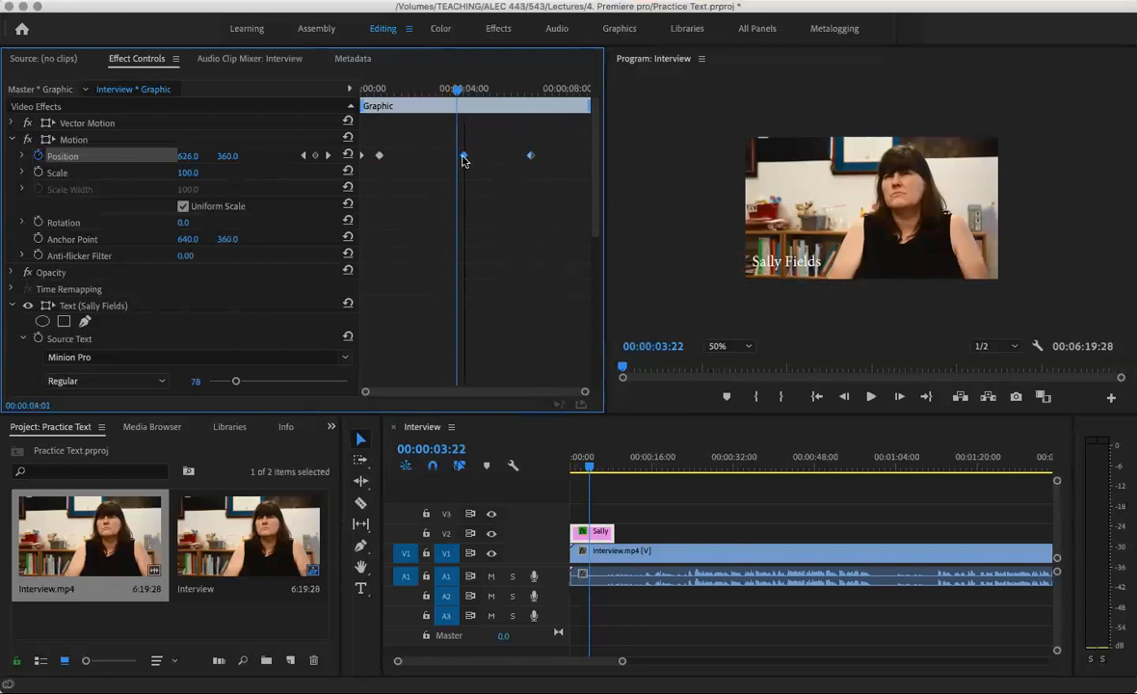
left_click_drag(379, 156, 418, 157)
key("Home")
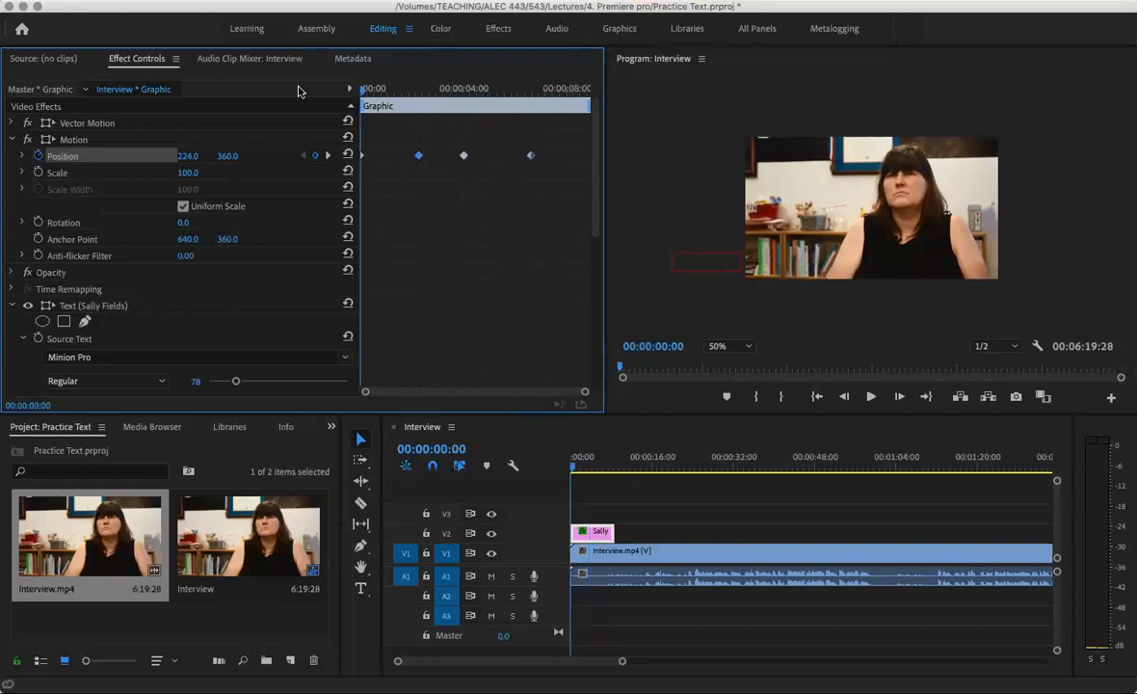
key("space")
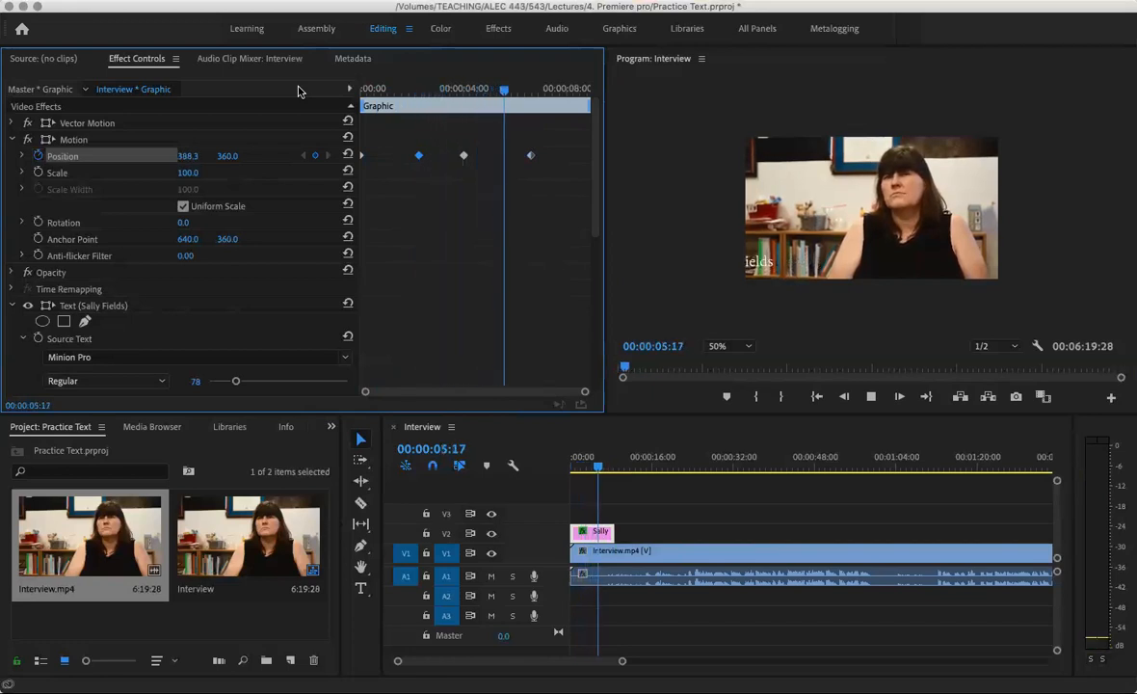
key("space")
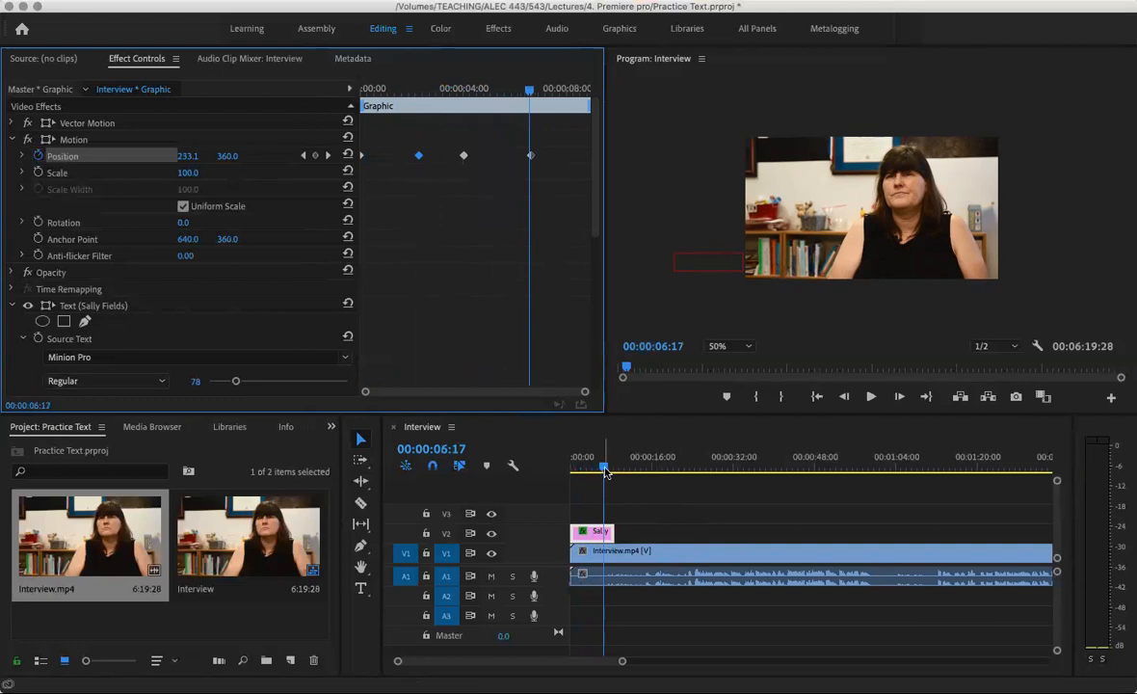
left_click_drag(605, 470, 573, 471)
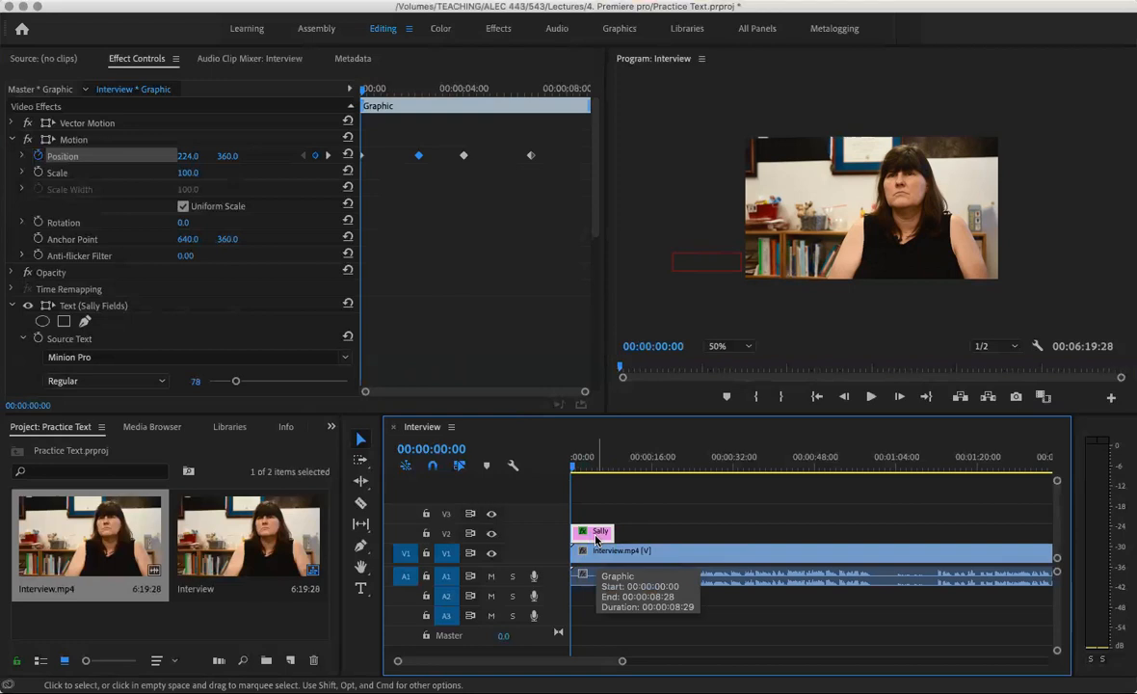
Add a gray rectangle layer, then delete the Sally graphic clip from V2
left_click(391, 0)
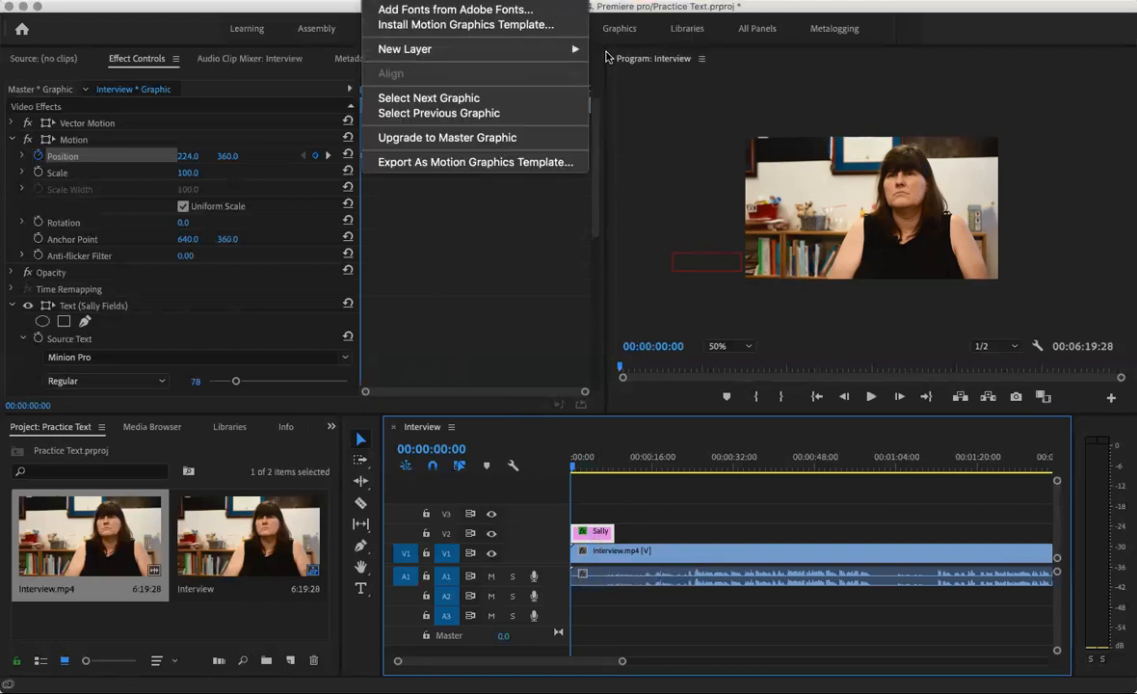
left_click(627, 93)
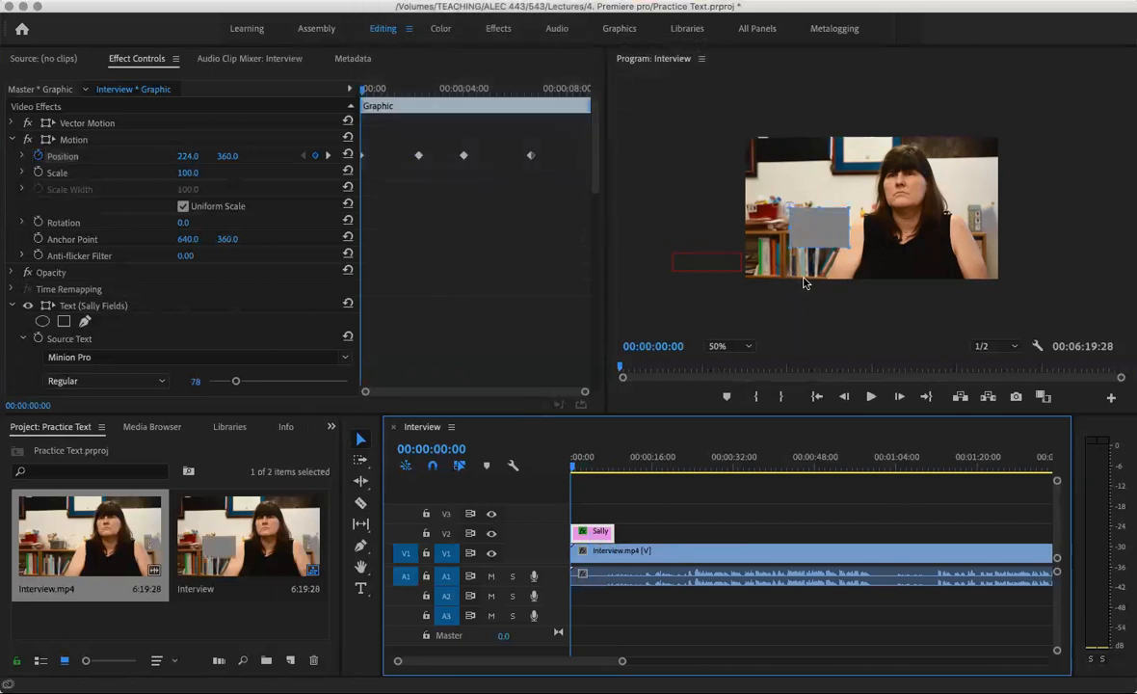
left_click(826, 229)
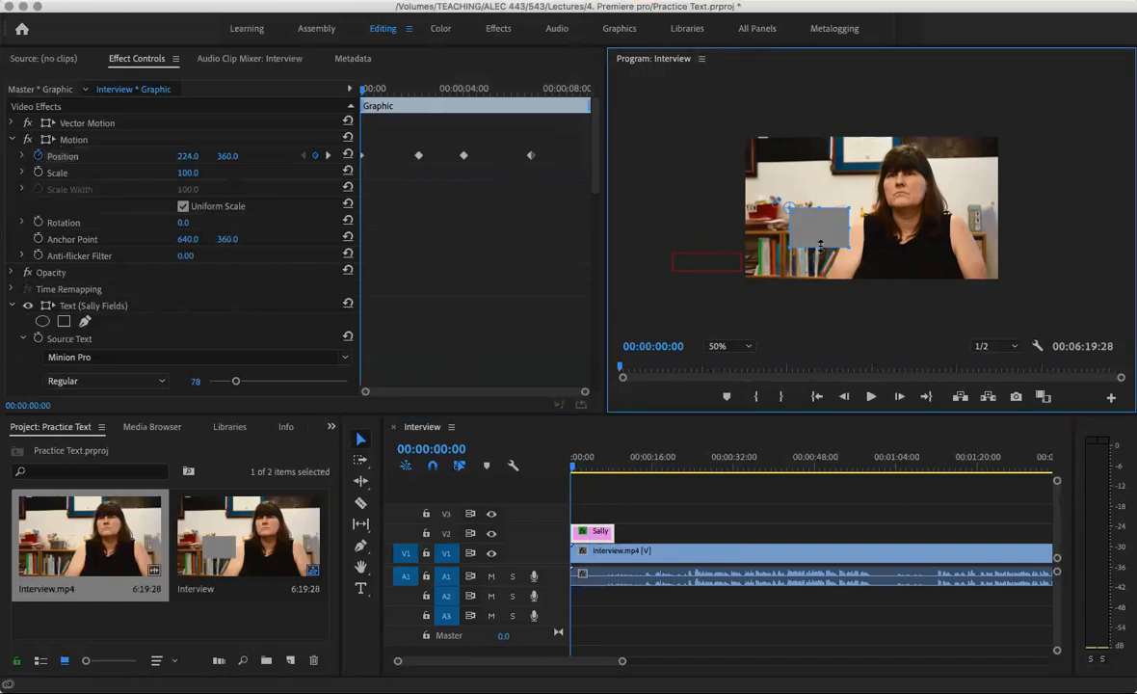
left_click(602, 541)
key("Delete")
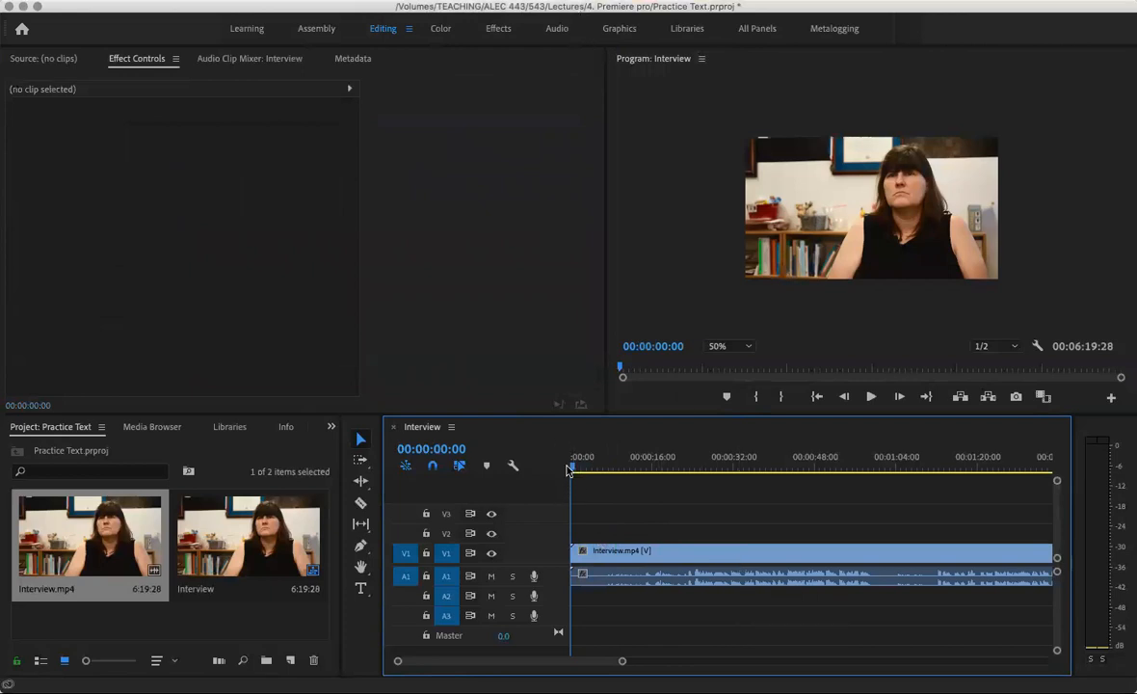
Add a new text layer over the interview video and type the interviewee's name as the title
left_click(376, 1)
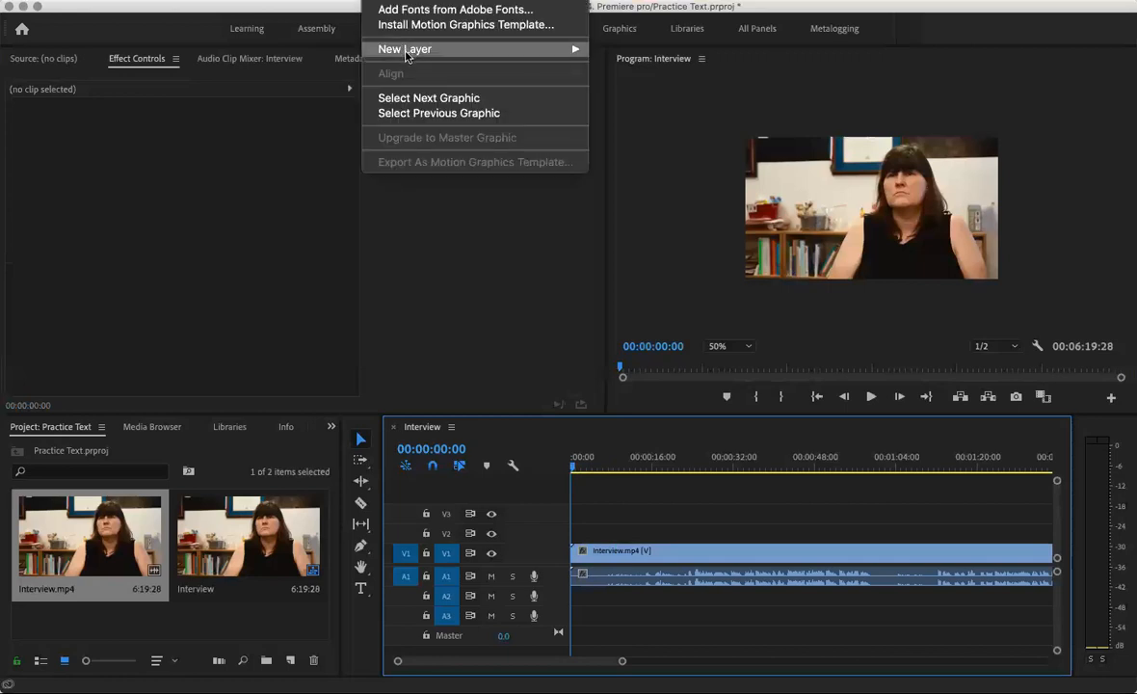
mouse_move(530, 48)
left_click(638, 51)
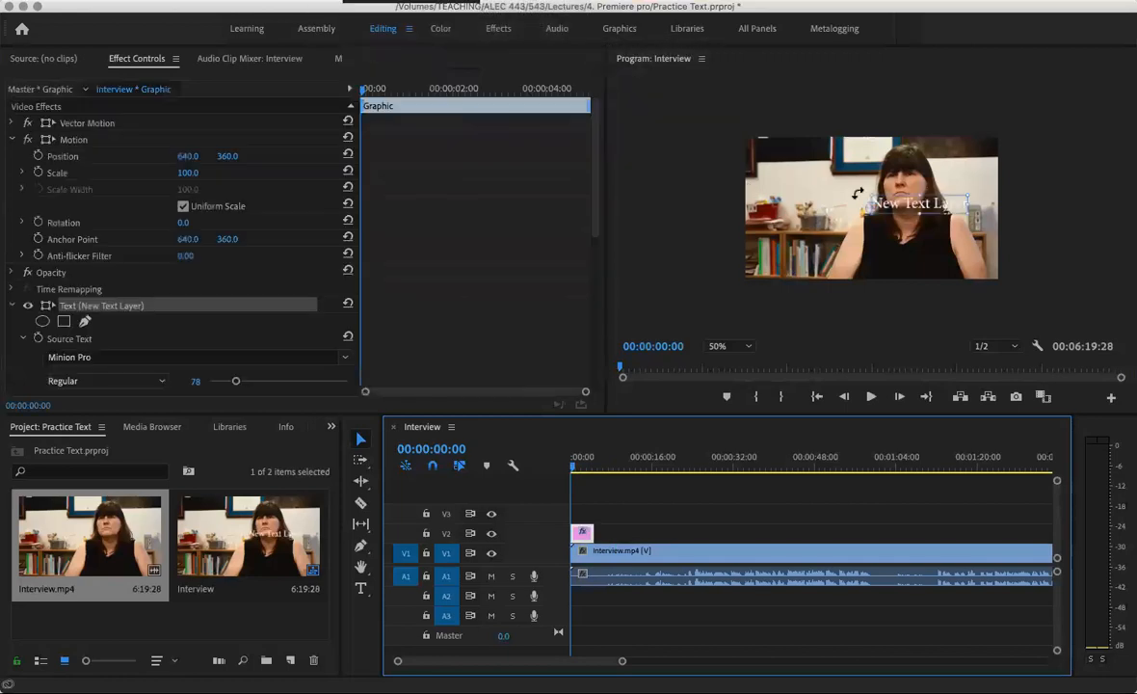
double_click(901, 206)
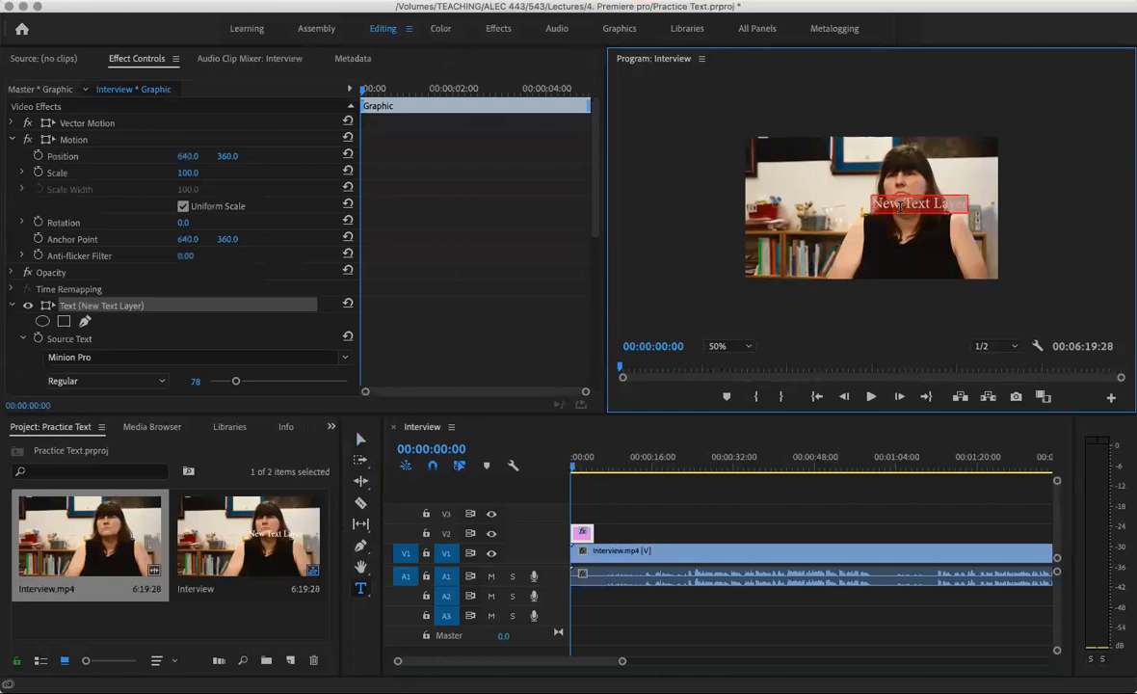
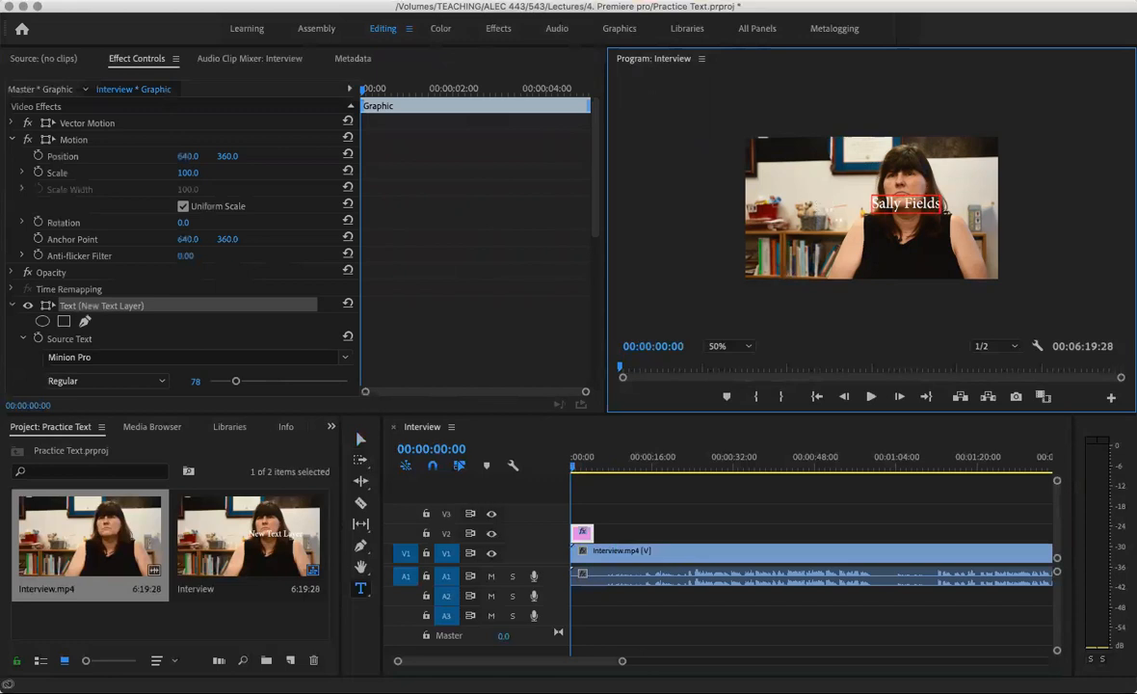
left_click(390, 1)
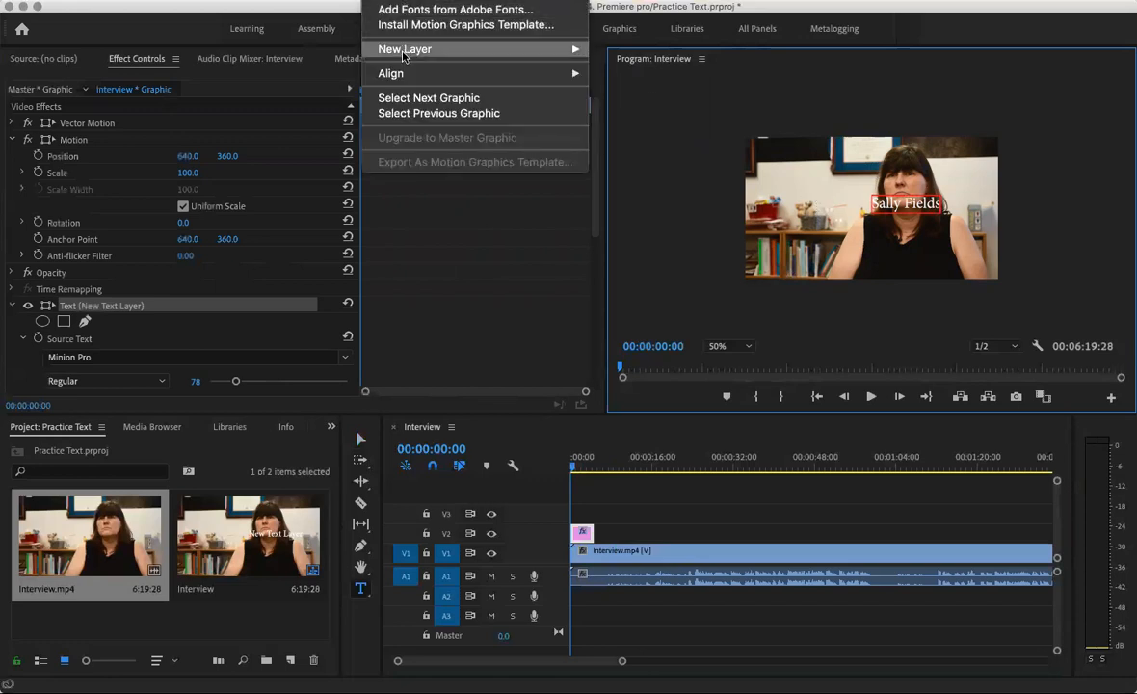
Add a grey rectangle layer, move it to the frame's lower left and make it shorter
mouse_move(554, 49)
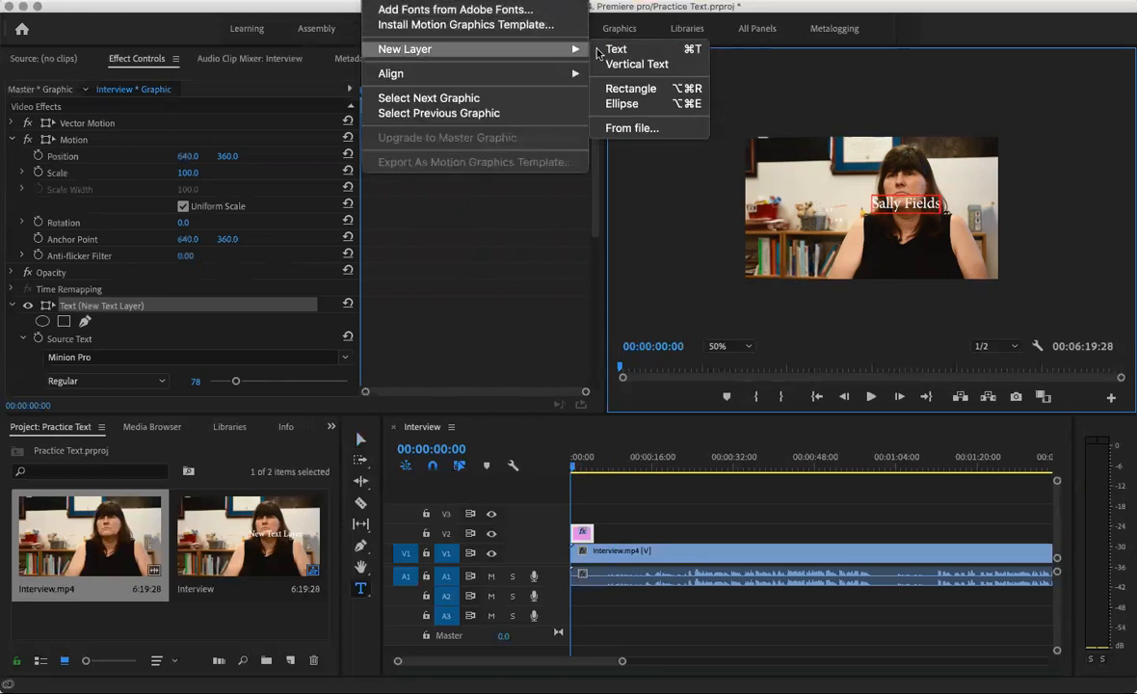
left_click(628, 89)
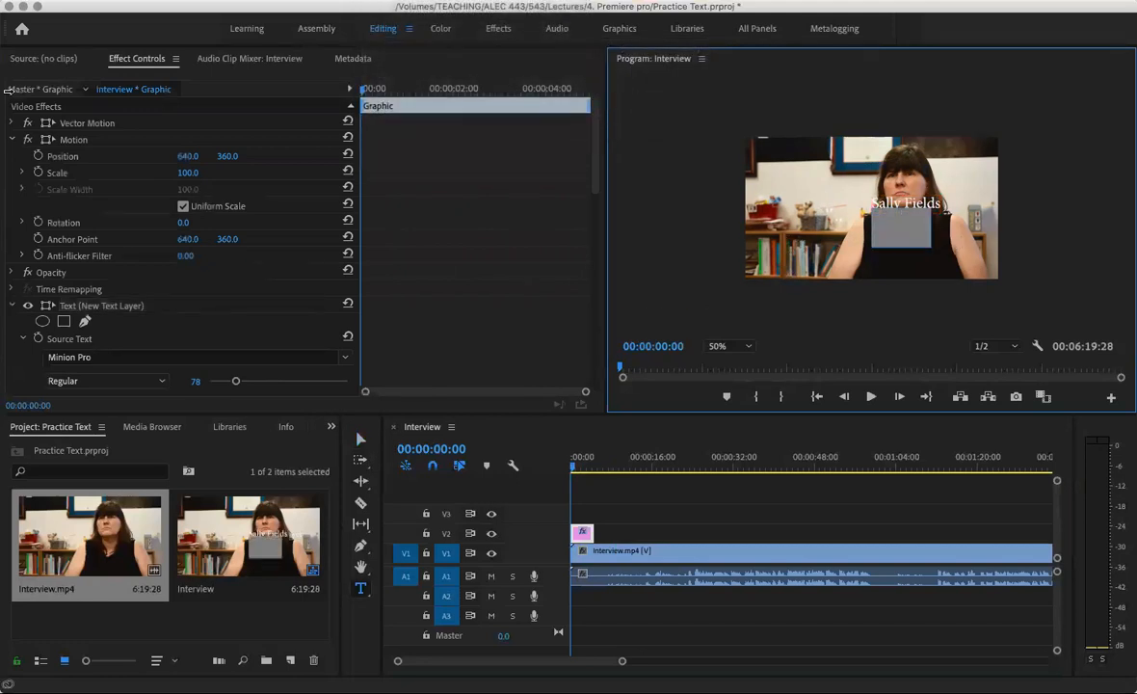
left_click(360, 439)
left_click_drag(904, 243, 870, 257)
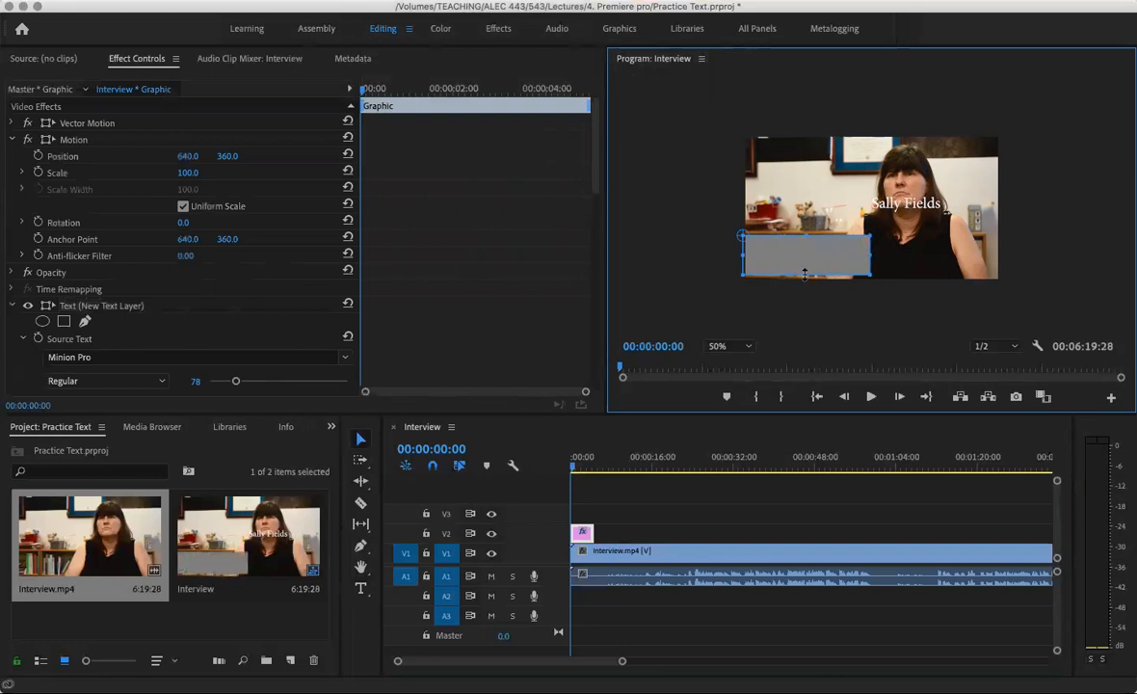
left_click_drag(804, 272, 805, 260)
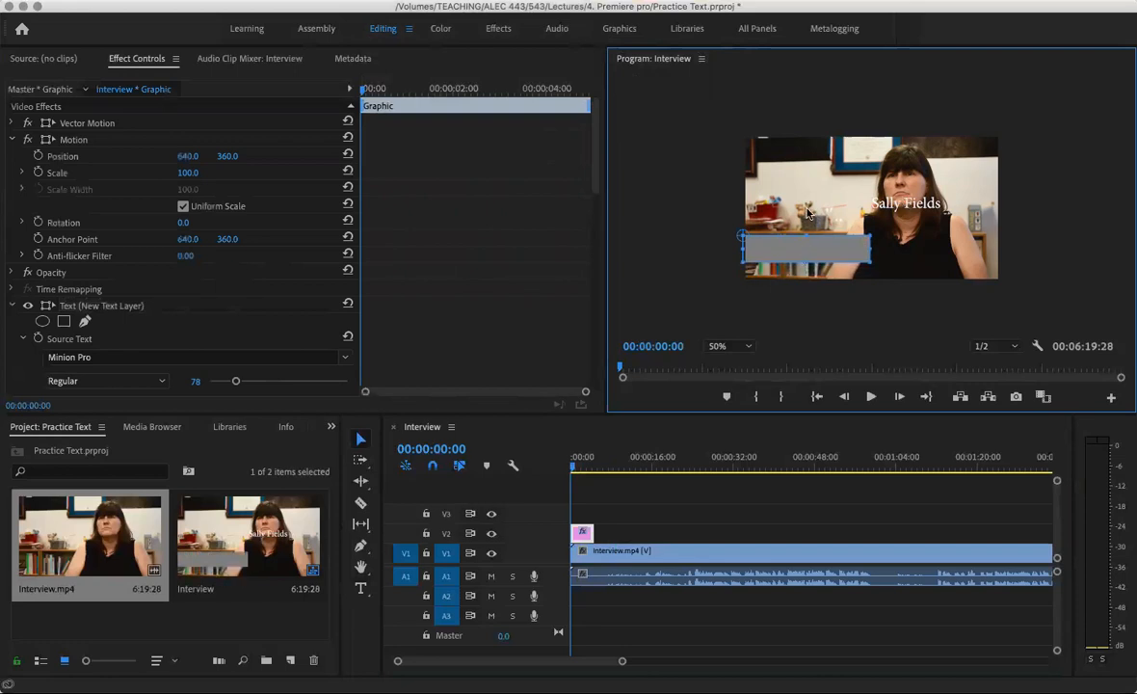
Line the grey bar up with the frame's left edge and move the name title down onto it
left_click(797, 249)
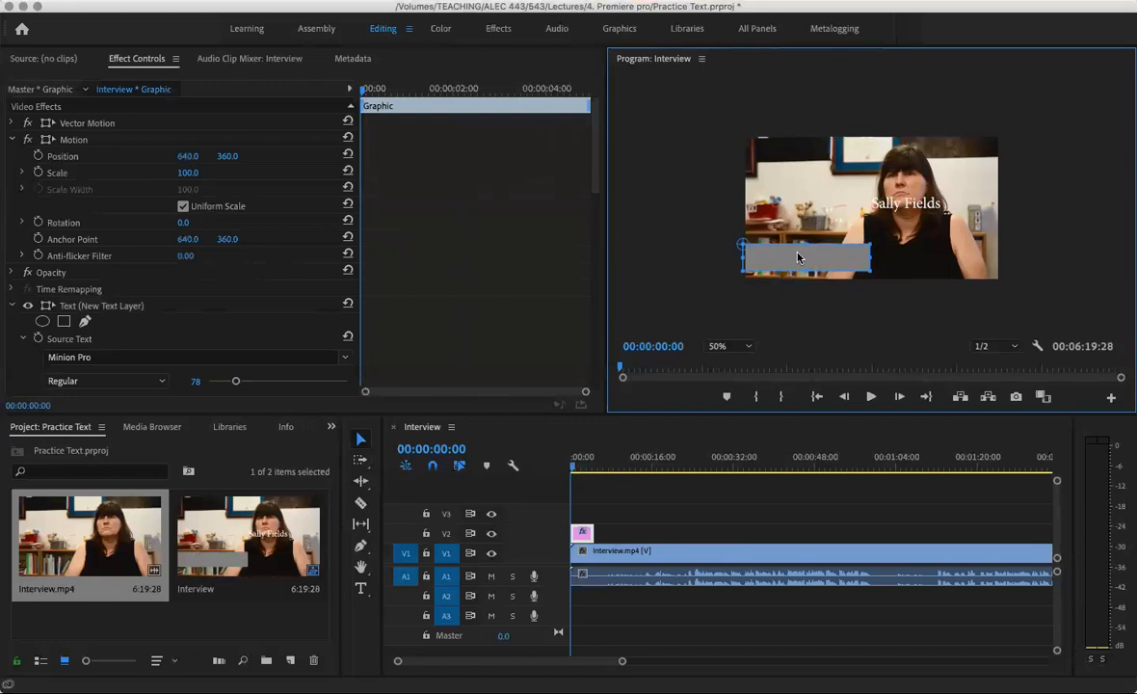
left_click(797, 224)
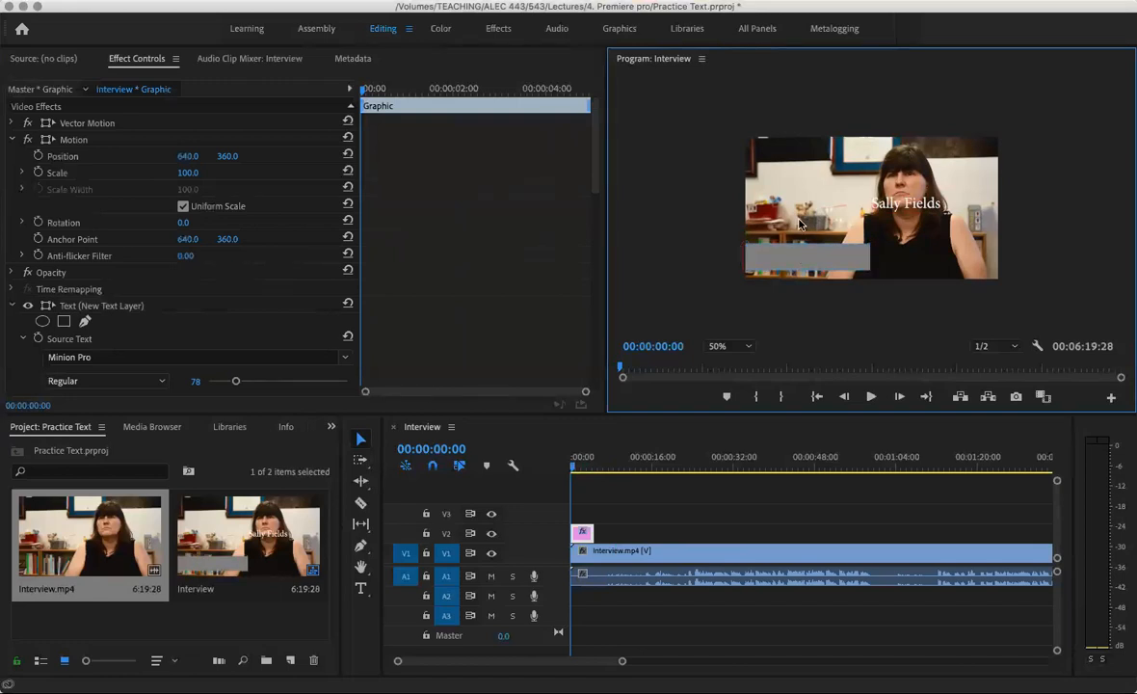
left_click(786, 261)
key("space")
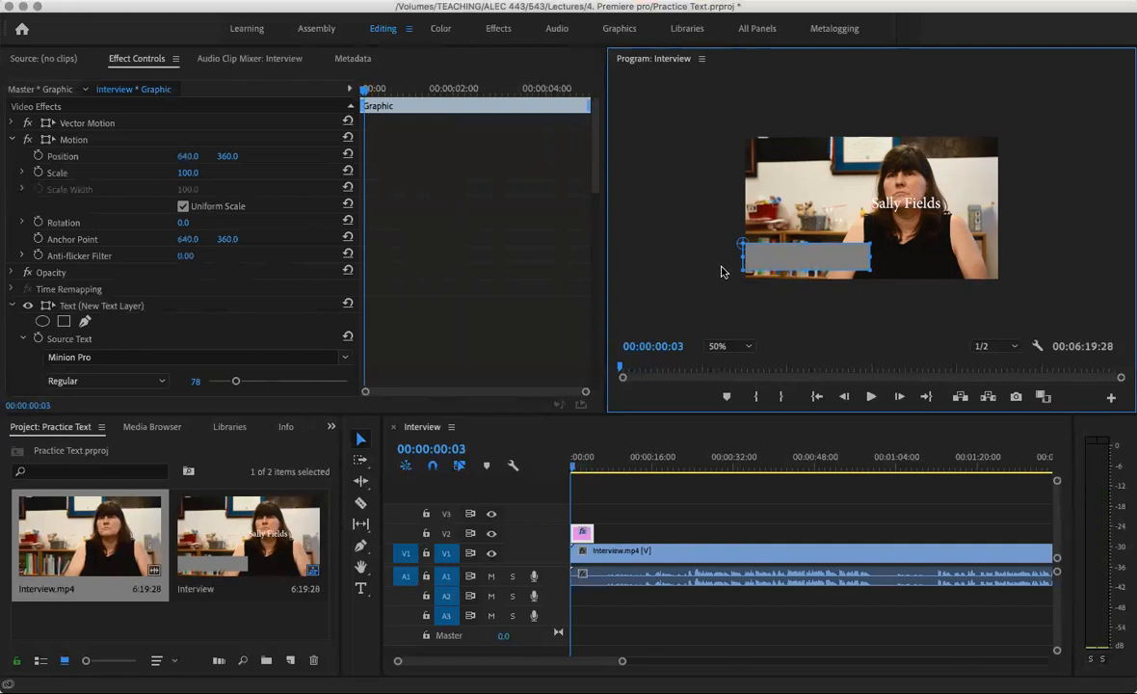
mouse_move(771, 265)
left_mouse_down()
mouse_move(713, 247)
mouse_move(781, 261)
left_mouse_up()
left_click_drag(887, 214, 798, 258)
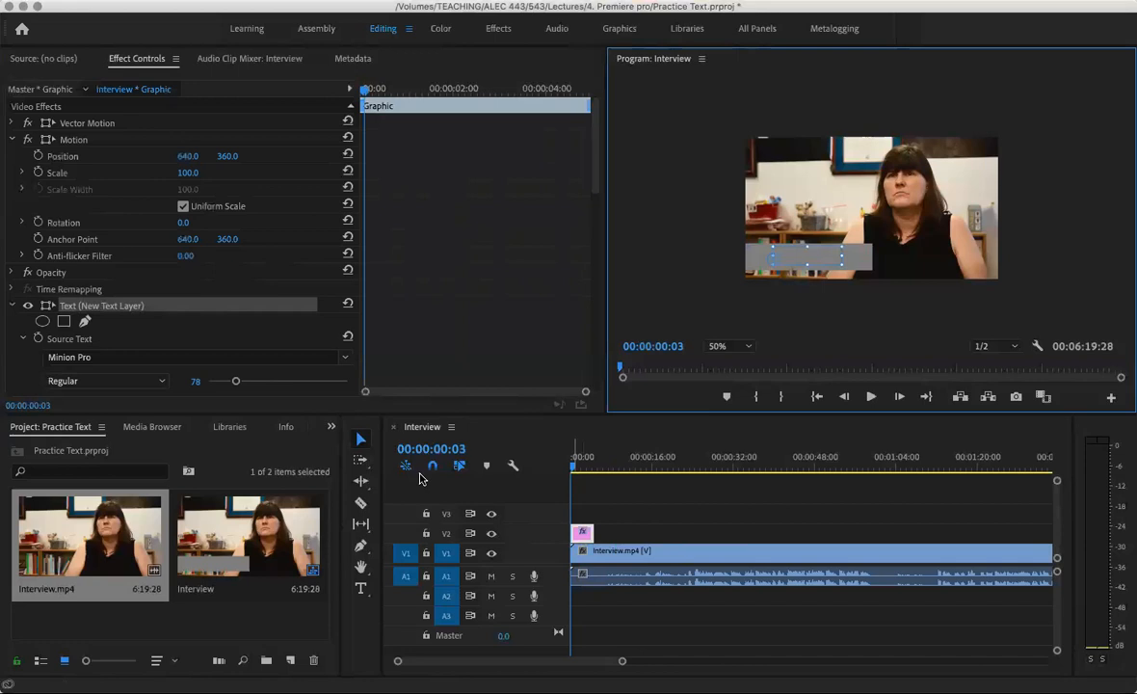
Collapse the Text and Shape layers in Effect Controls and drag Shape 01 above the Text layer
left_click(13, 305)
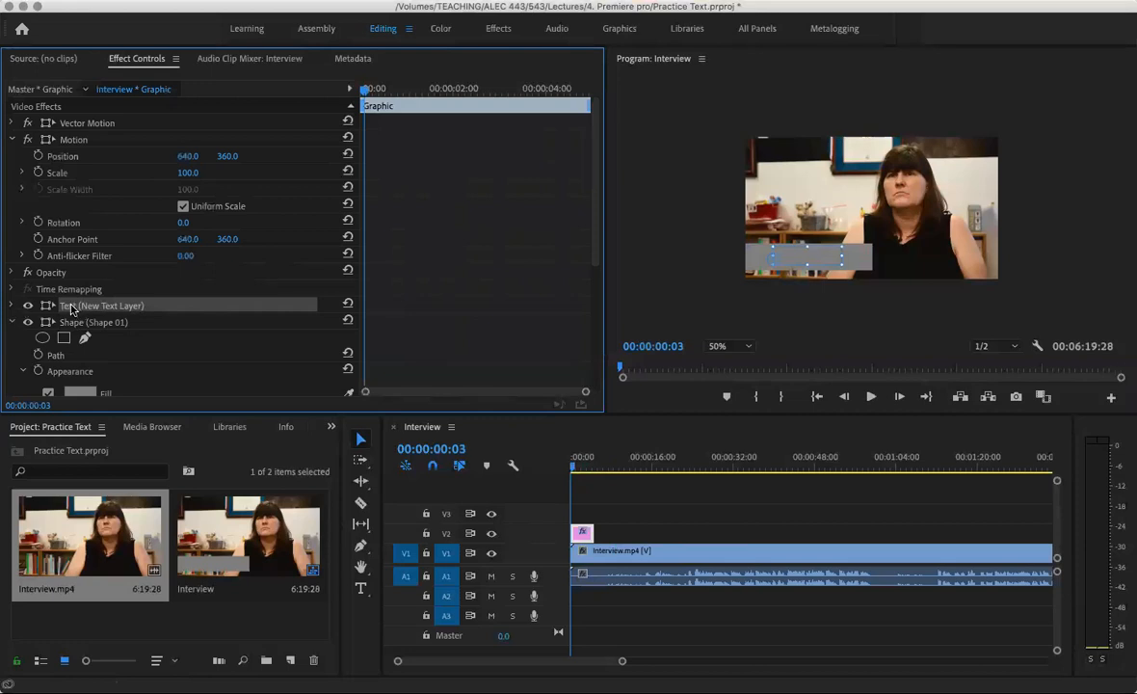
left_click(13, 322)
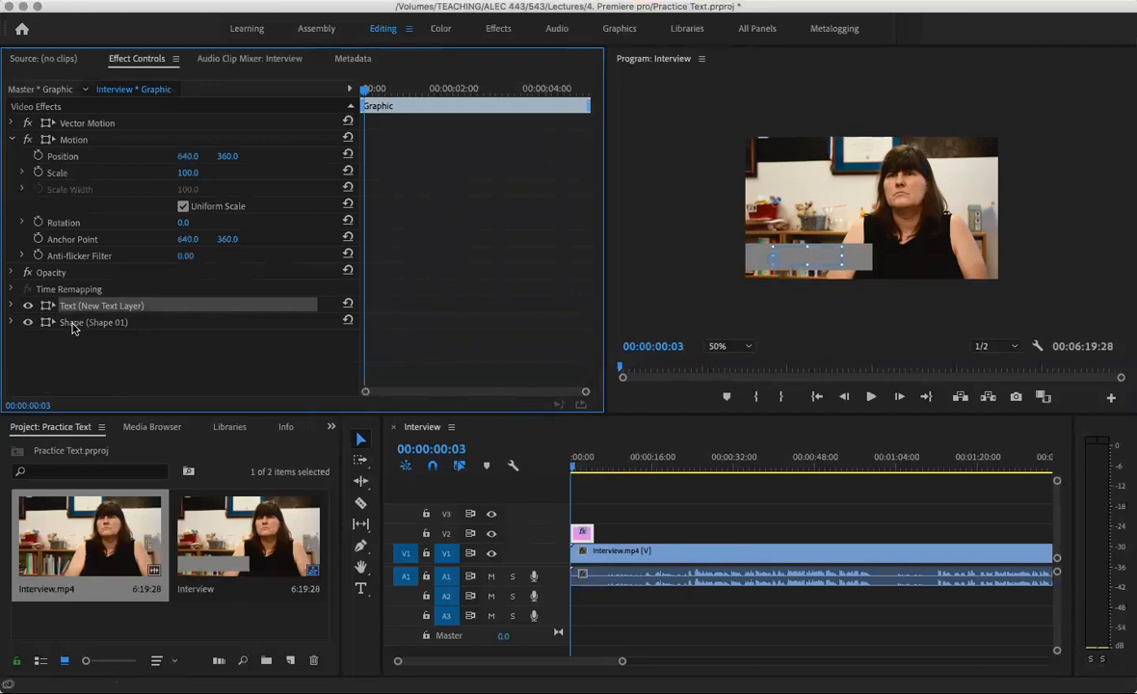
left_click_drag(72, 328, 72, 302)
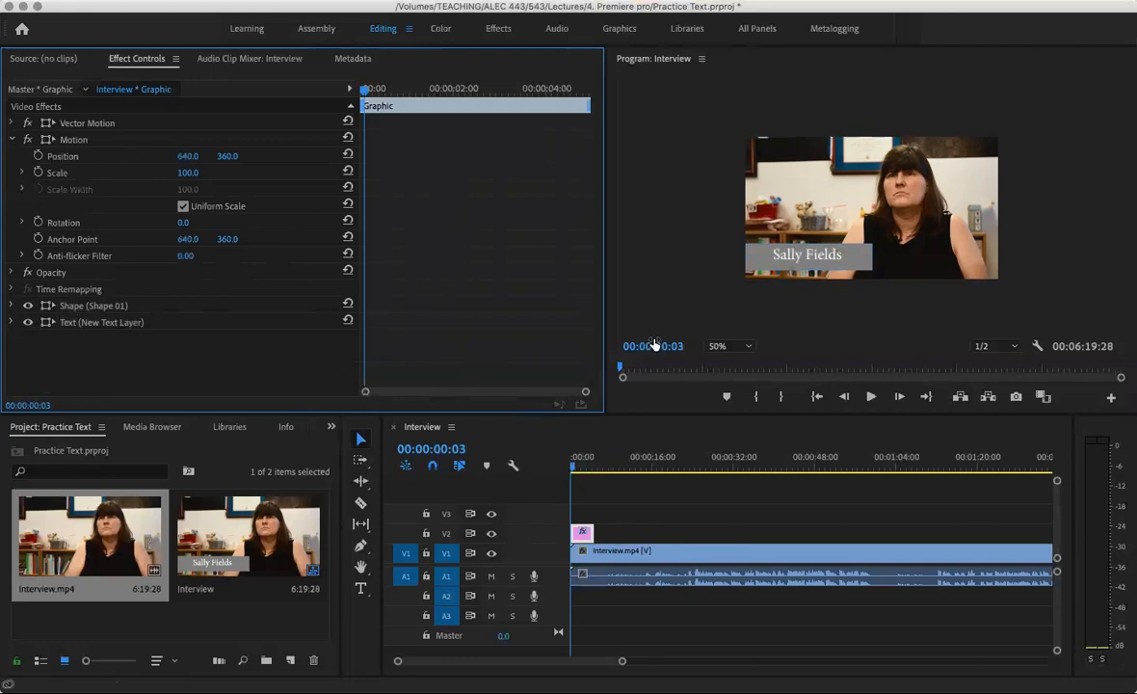
left_click(800, 256)
left_click_drag(804, 253, 810, 253)
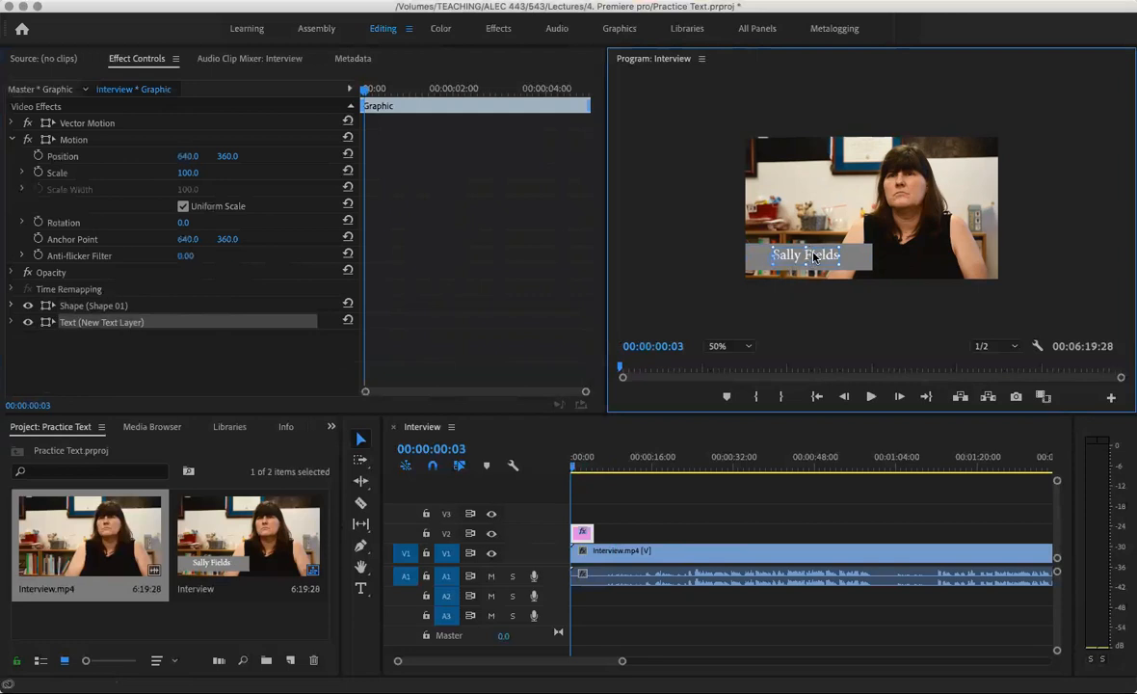
left_click_drag(814, 259, 825, 258)
left_click_drag(832, 258, 809, 258)
left_click(857, 258)
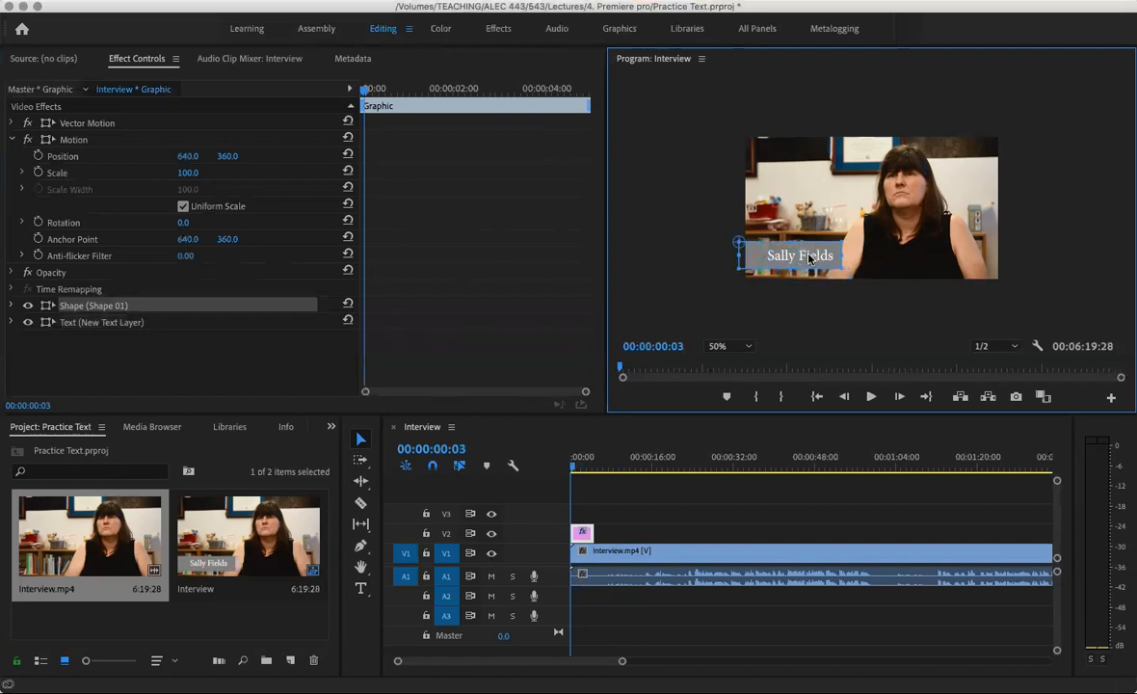
left_click(887, 244)
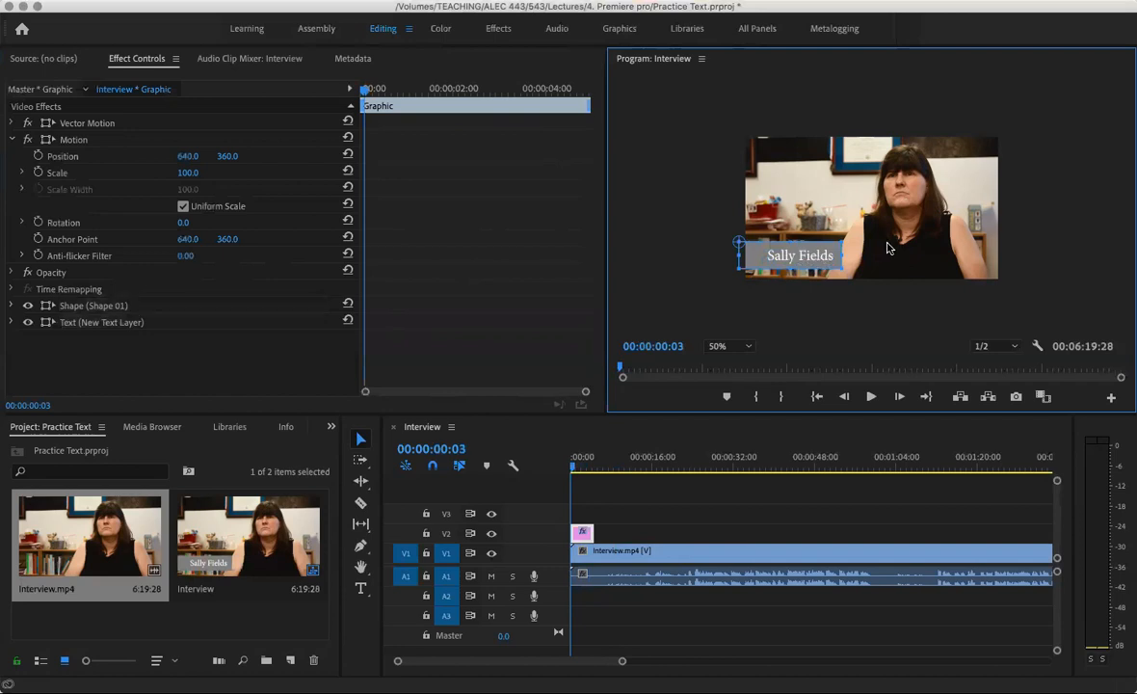
left_click(815, 261)
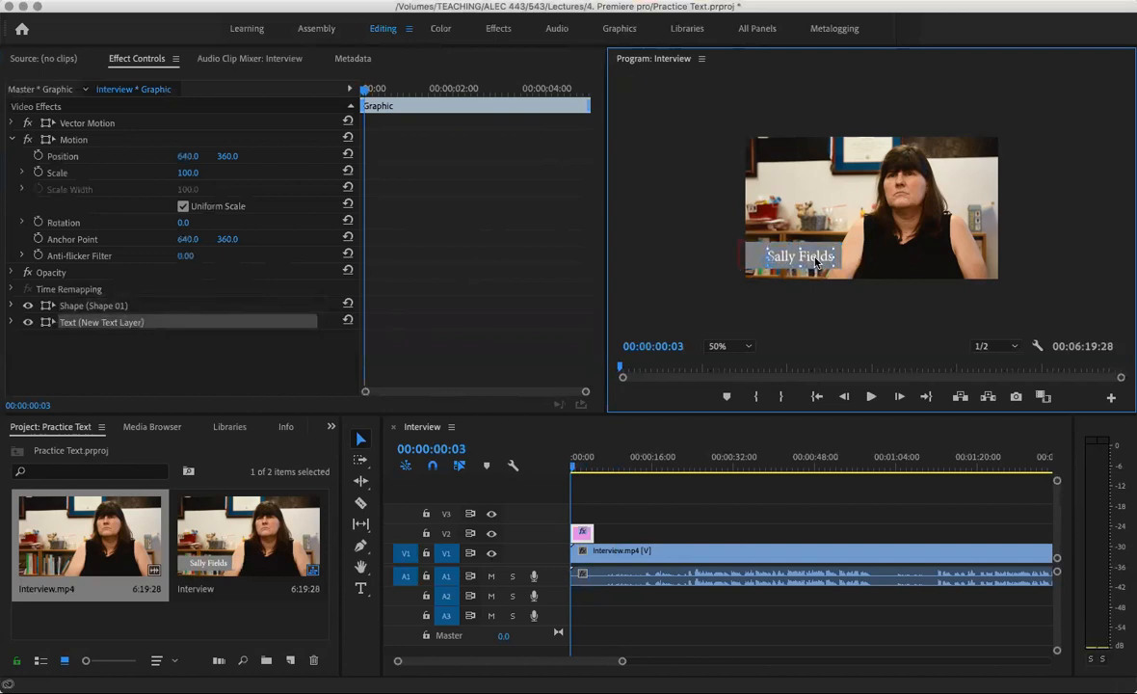
left_click(857, 234)
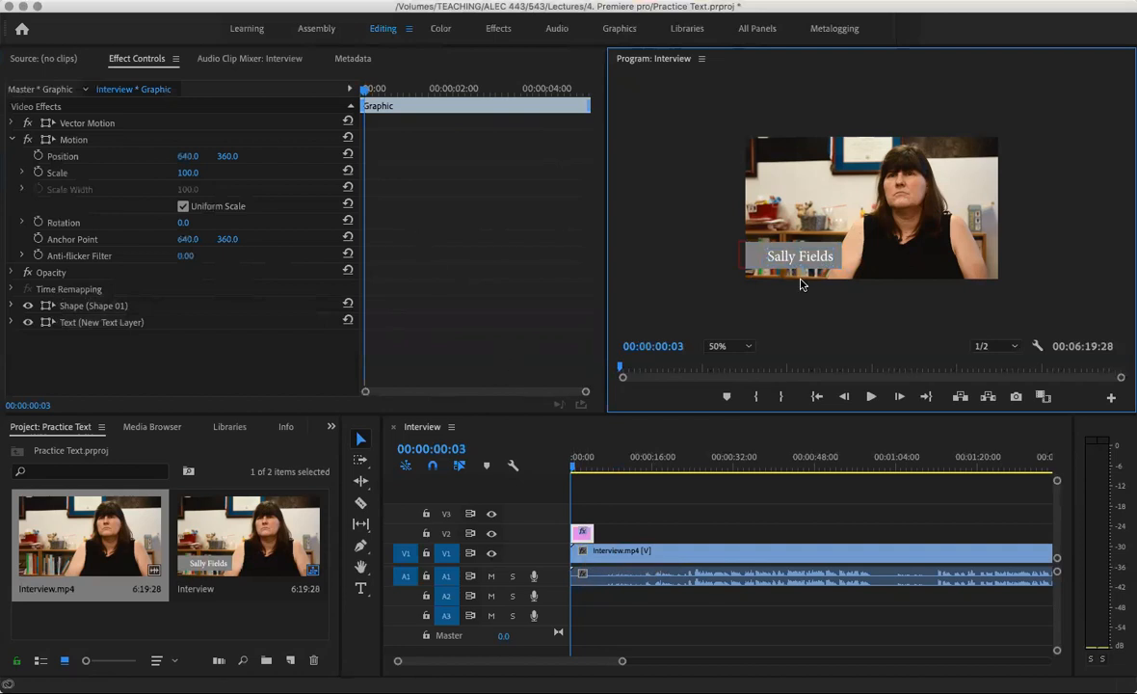
Adjust the title's Motion Position from X 724 until it reads 645.0, 357.0
left_click(188, 156)
type("724")
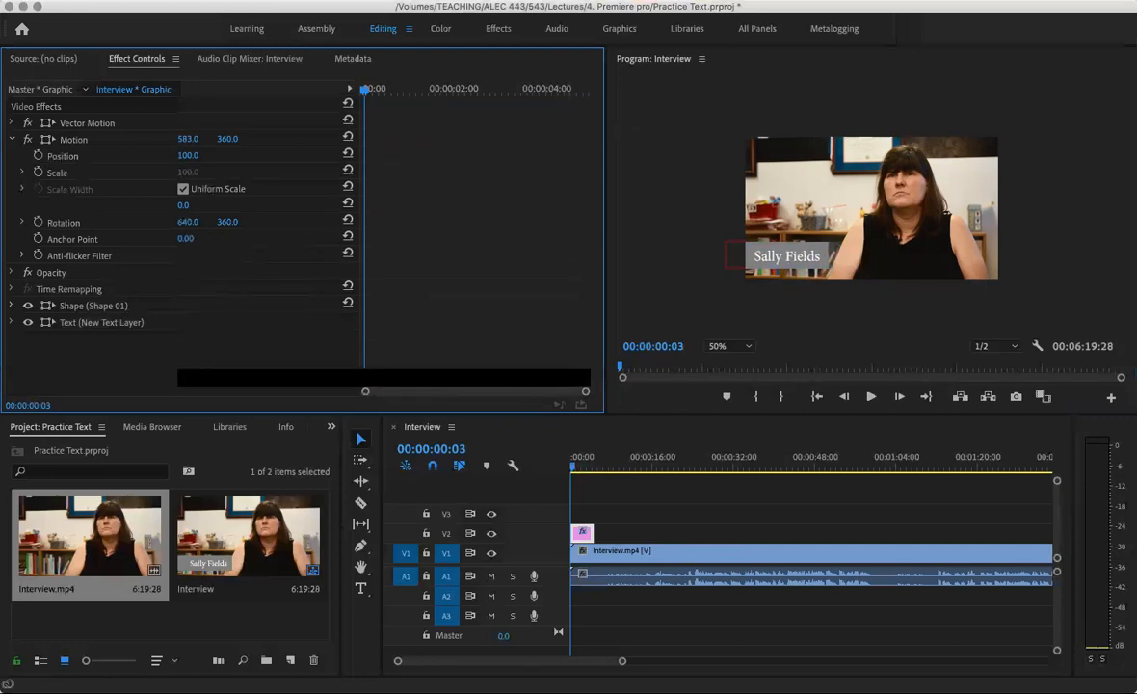
key("Return")
left_click_drag(188, 156, 225, 156)
mouse_move(189, 160)
left_mouse_down()
mouse_move(203, 160)
mouse_move(188, 154)
left_mouse_up()
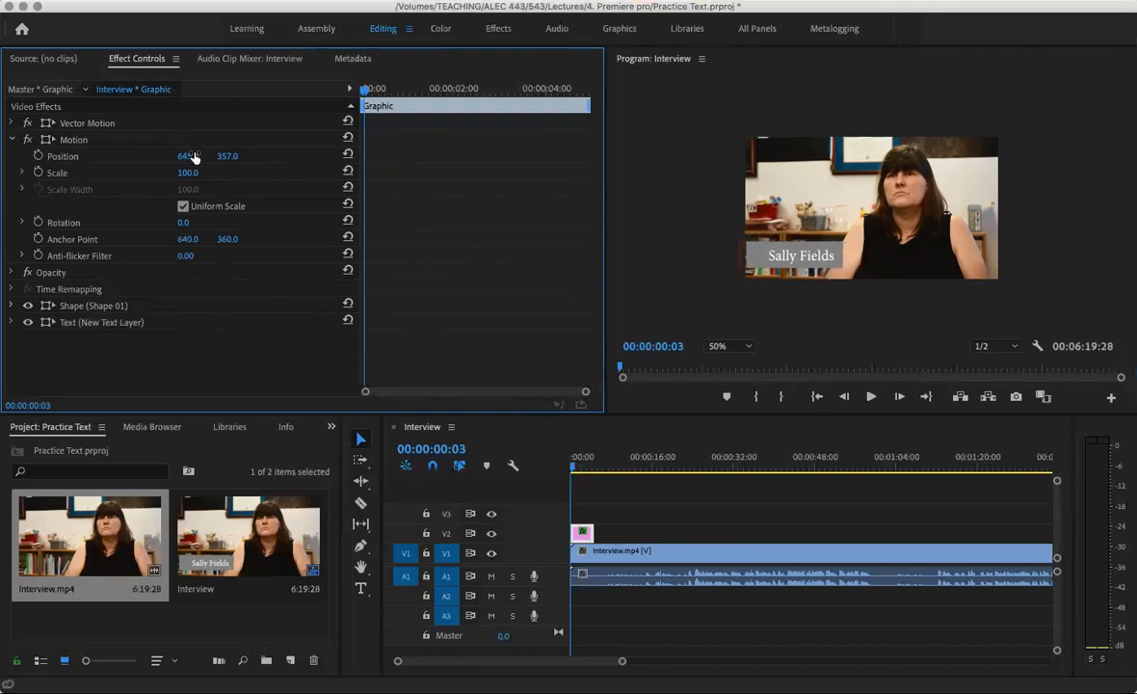
left_click(723, 284)
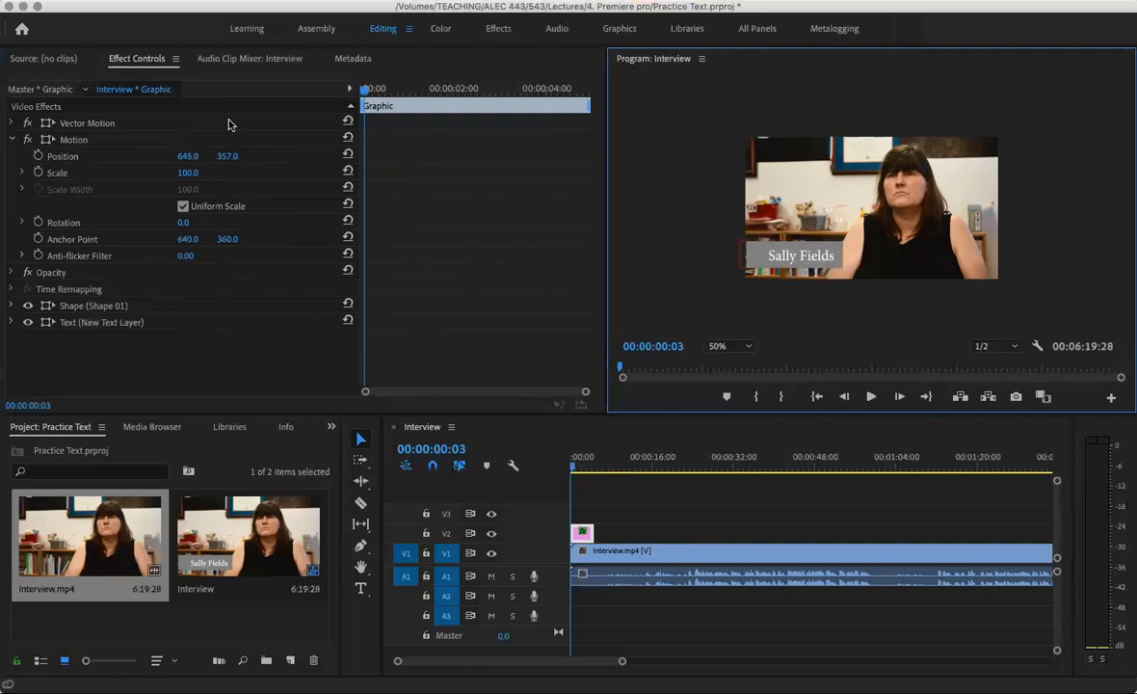
Set a starting Position keyframe at the clip start with the title off-screen left at X 134
left_click(37, 157)
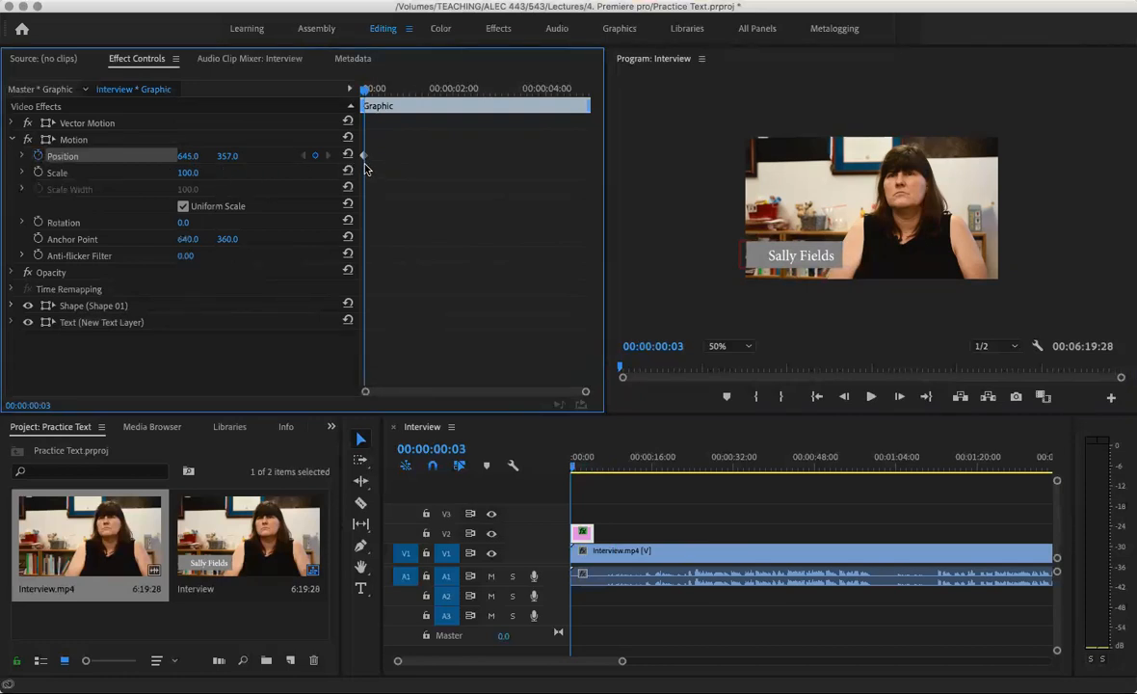
key("space")
key("space")
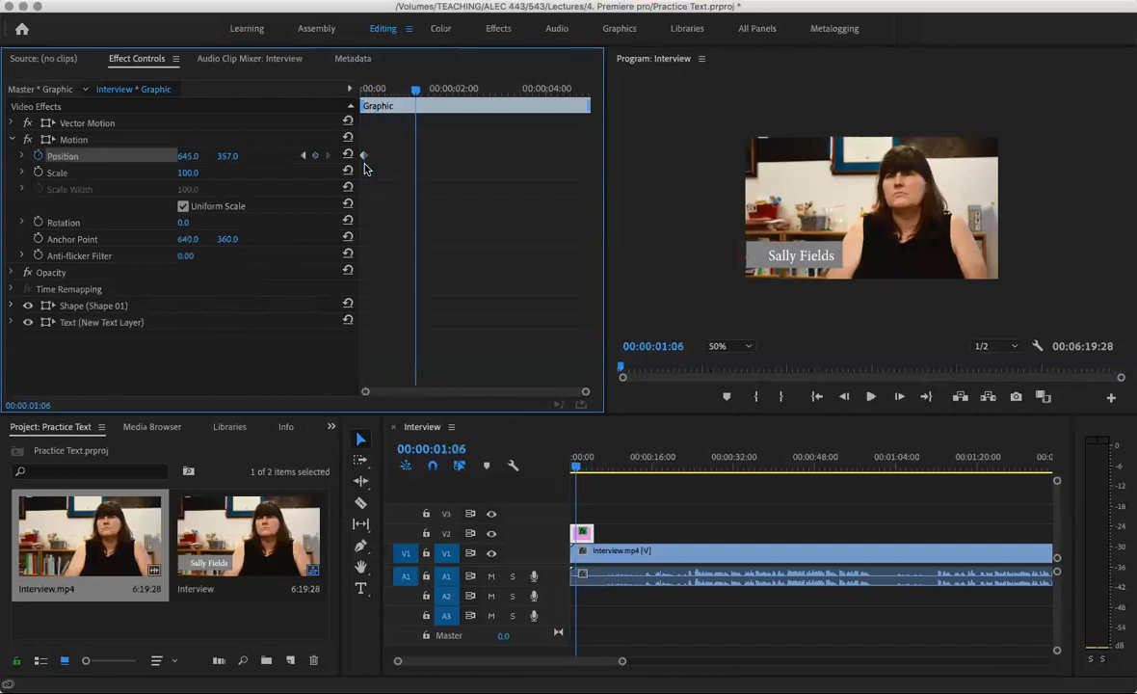
key("Delete")
left_click_drag(415, 92, 362, 92)
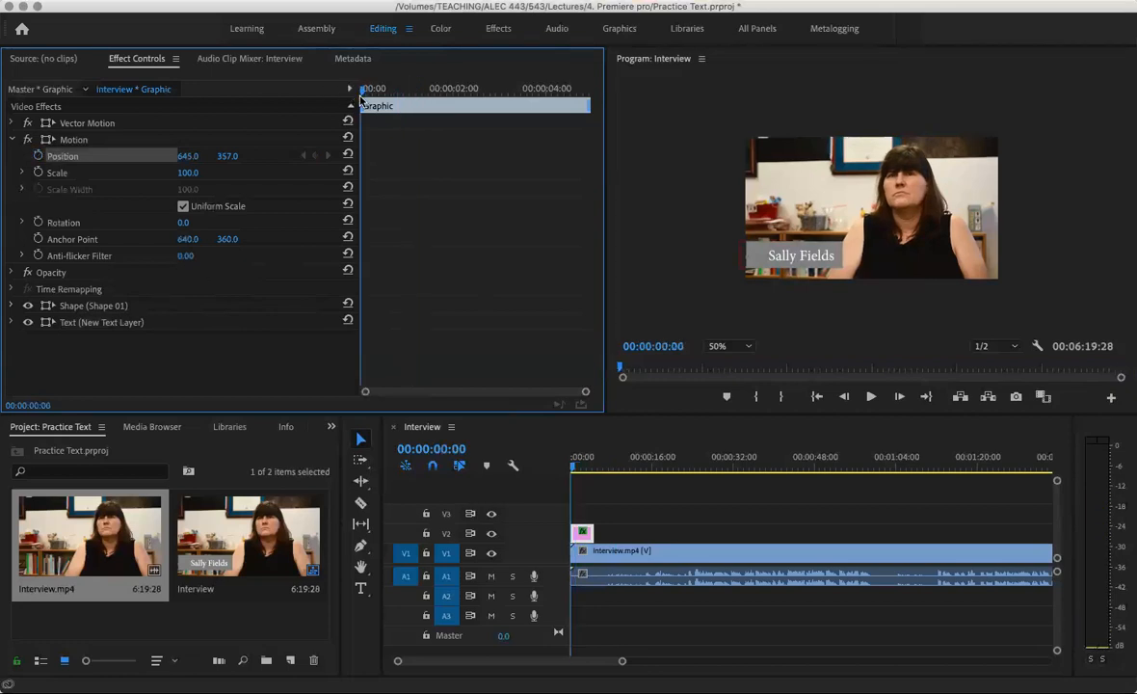
left_click(37, 157)
left_click_drag(188, 155, 48, 155)
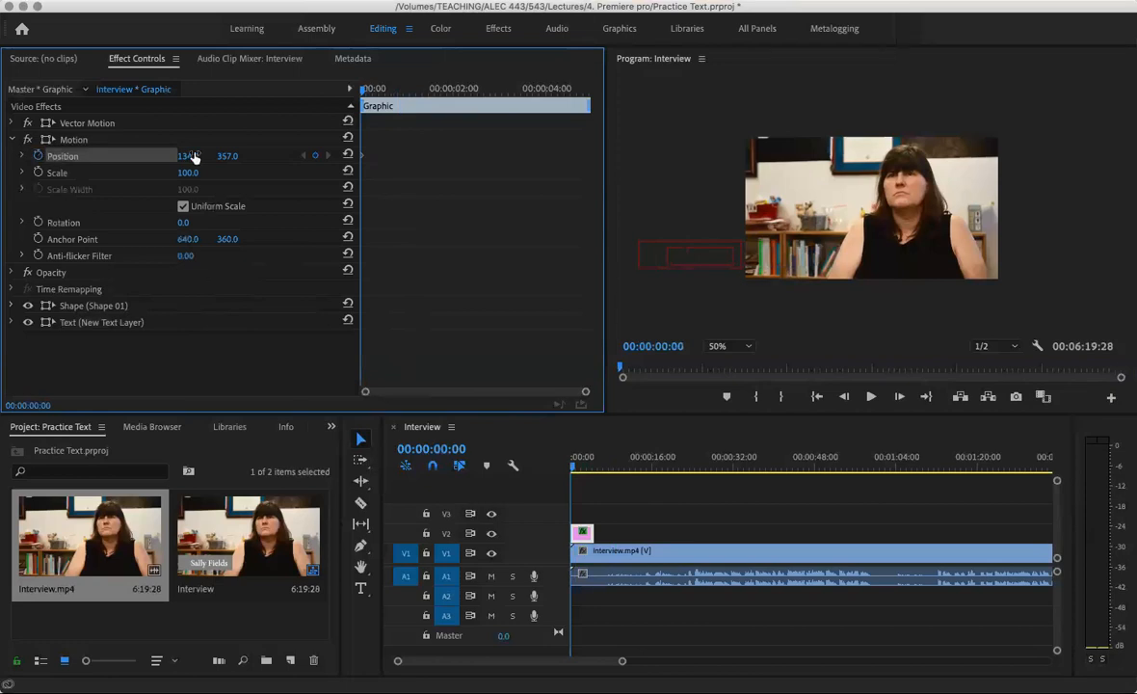
Add Position keyframes at 00:00:01:26 (X 620) and 00:00:04:06, then lengthen the title clip
key("space")
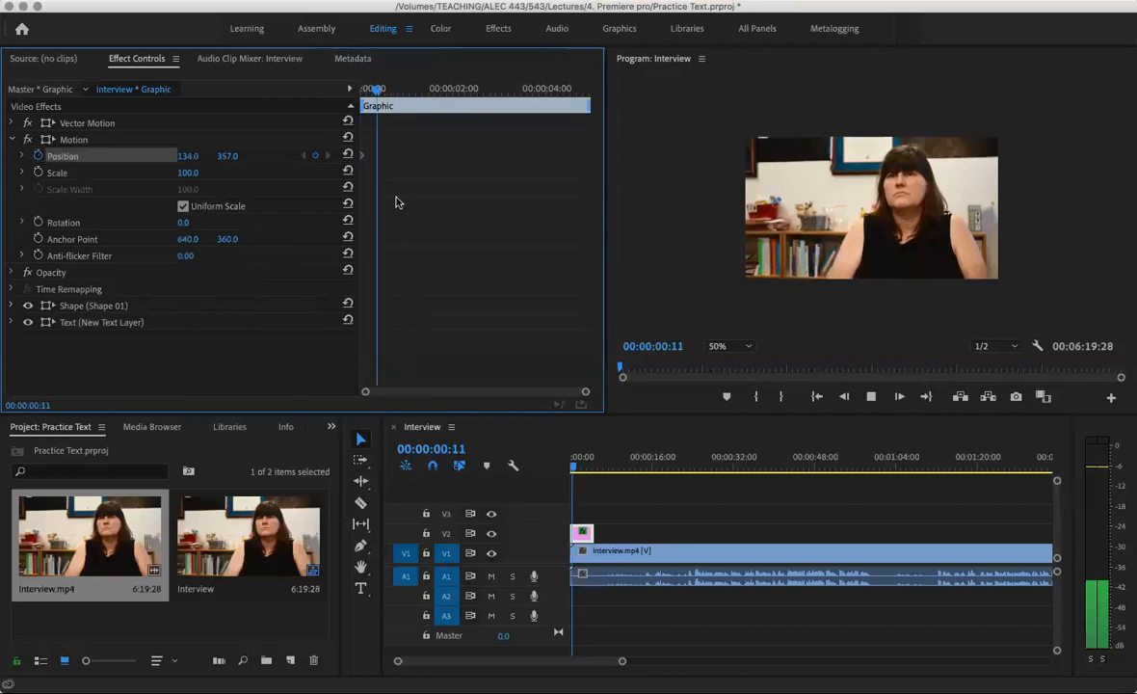
key("space")
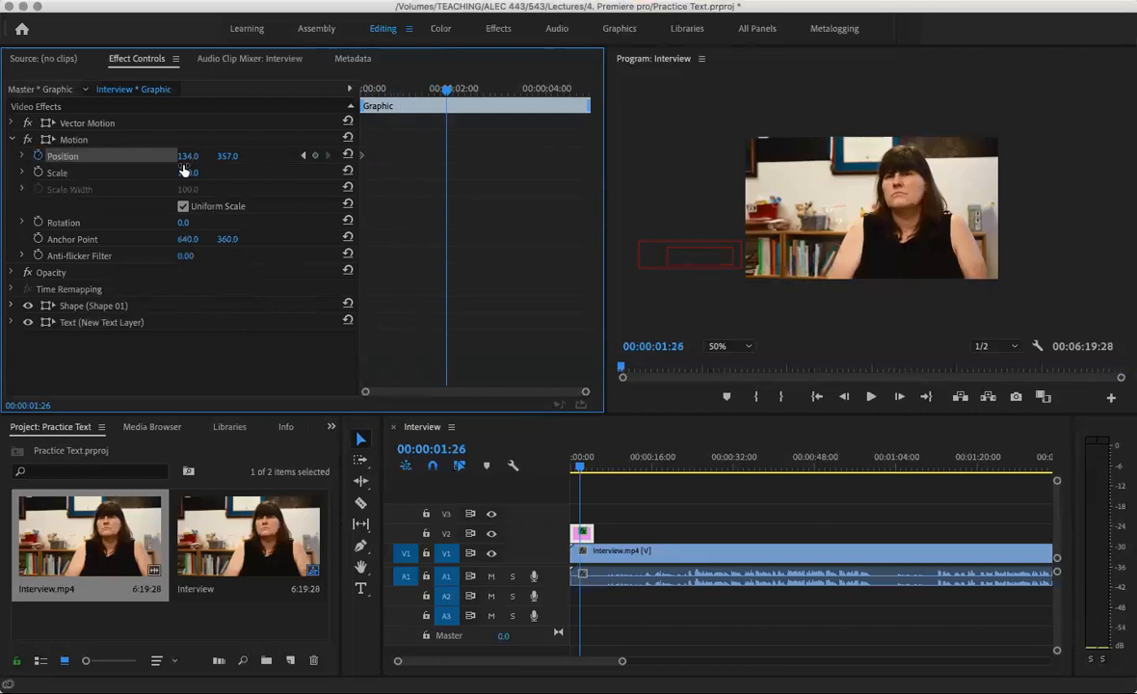
left_click(315, 156)
left_click_drag(188, 156, 564, 156)
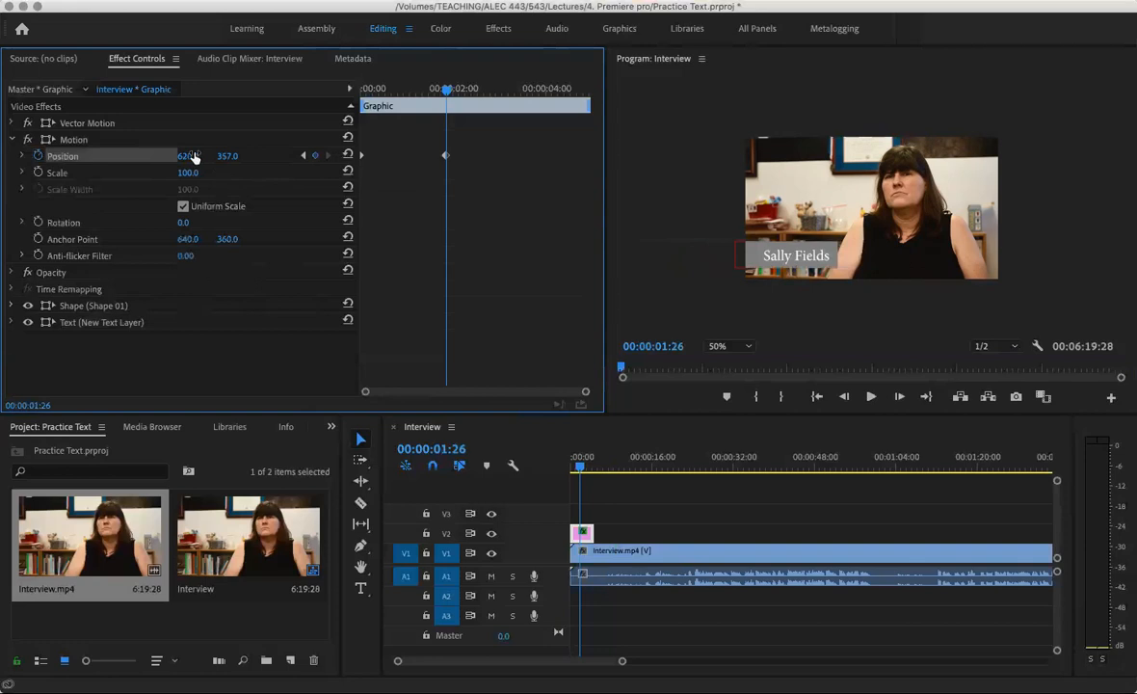
key("space")
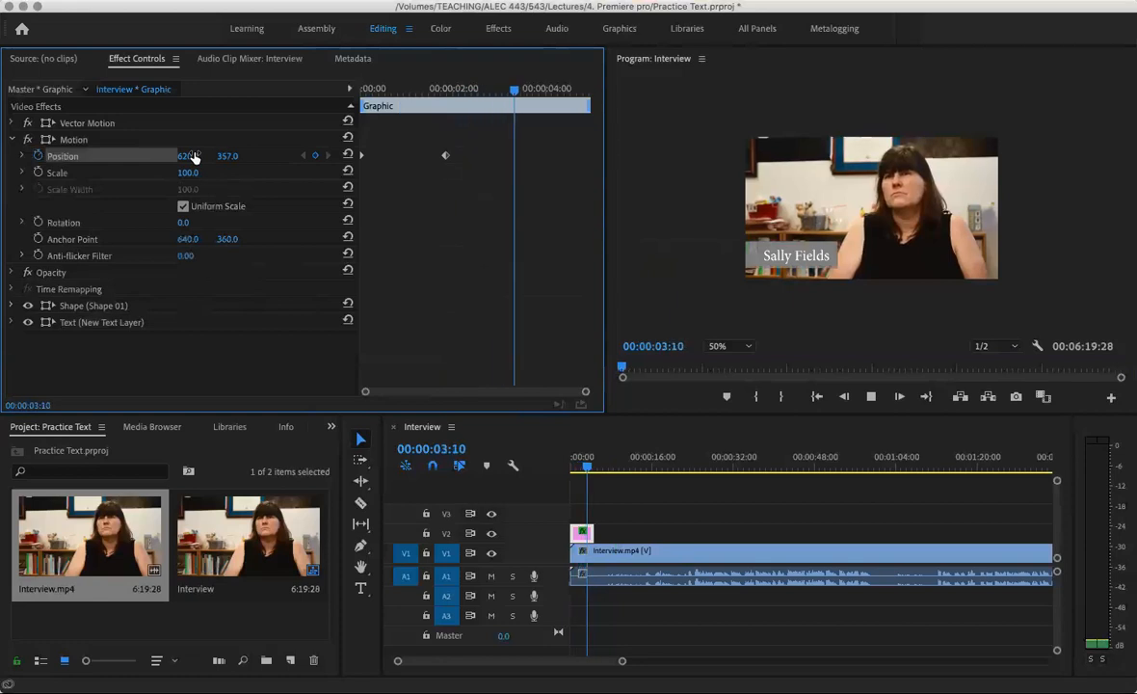
key("space")
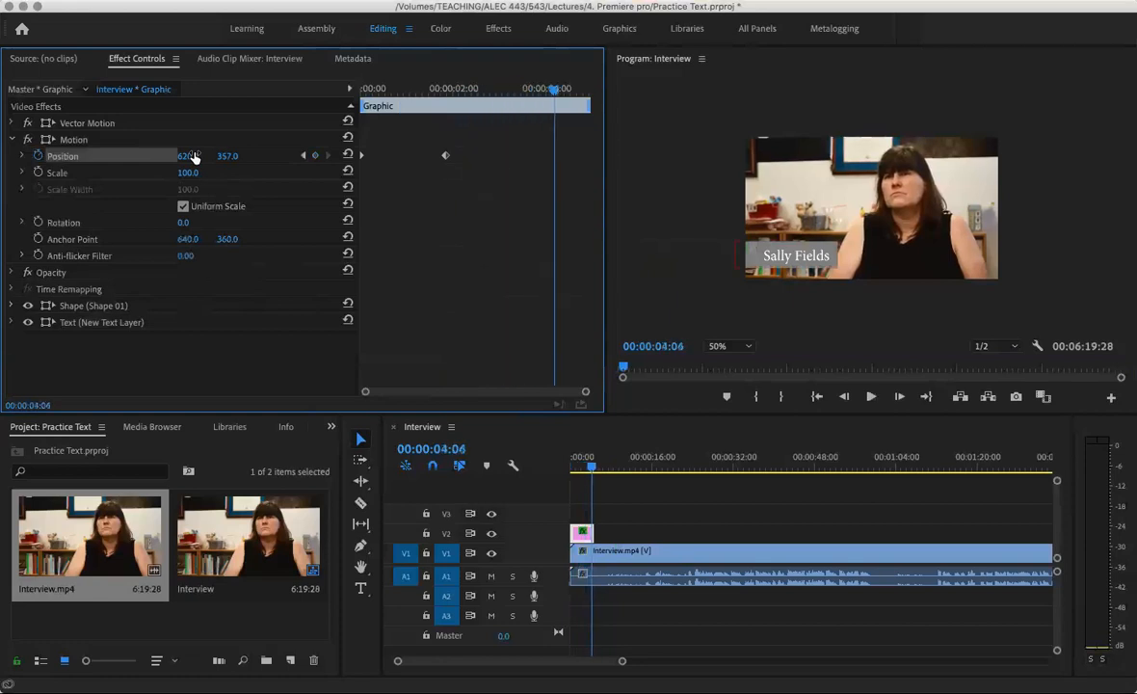
left_click(314, 155)
left_click(593, 532)
left_click_drag(592, 532, 615, 532)
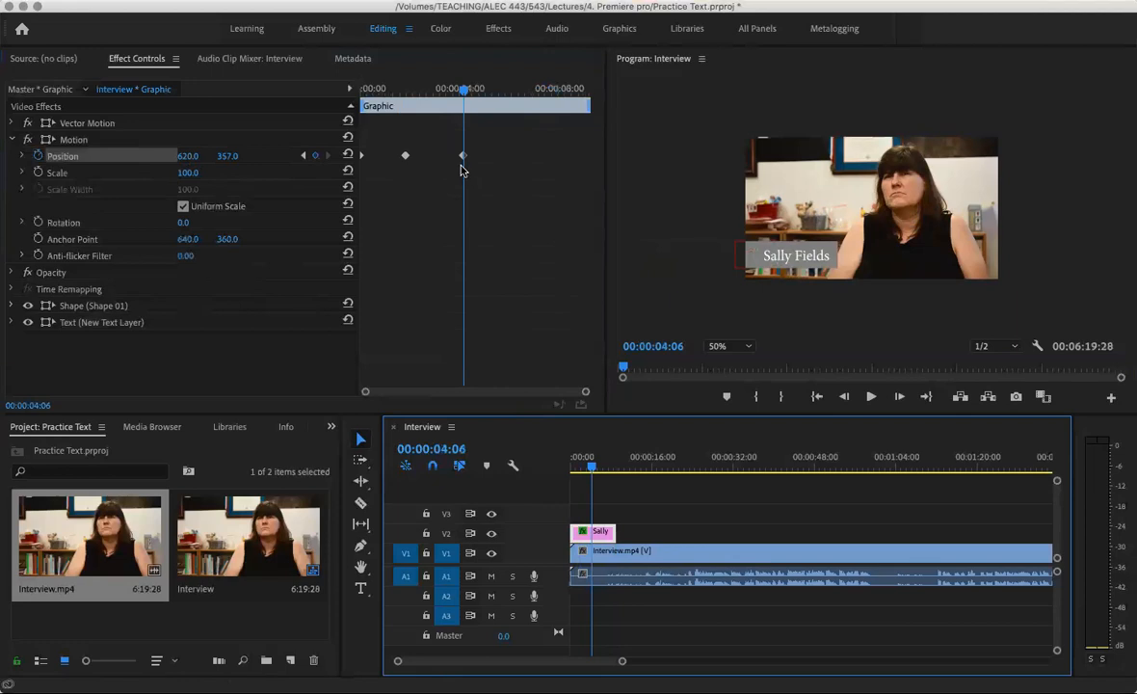
Add an exit Position keyframe at 00:00:06:12 sliding the title off-screen left to X 142
key("space")
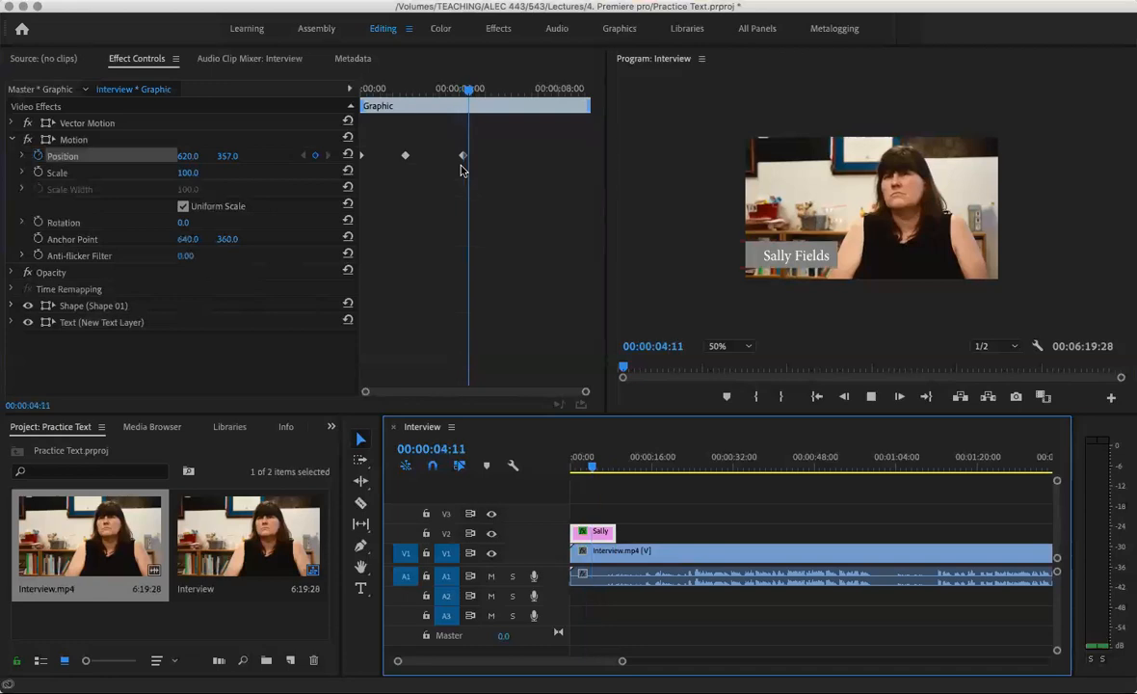
key("space")
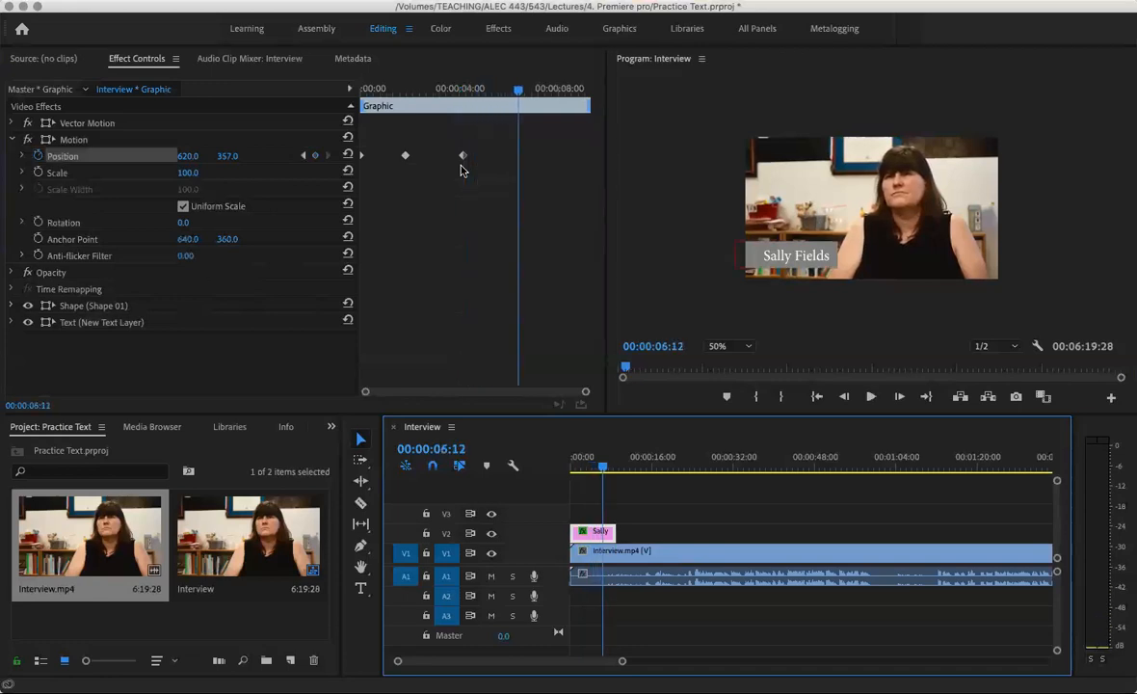
left_click(316, 158)
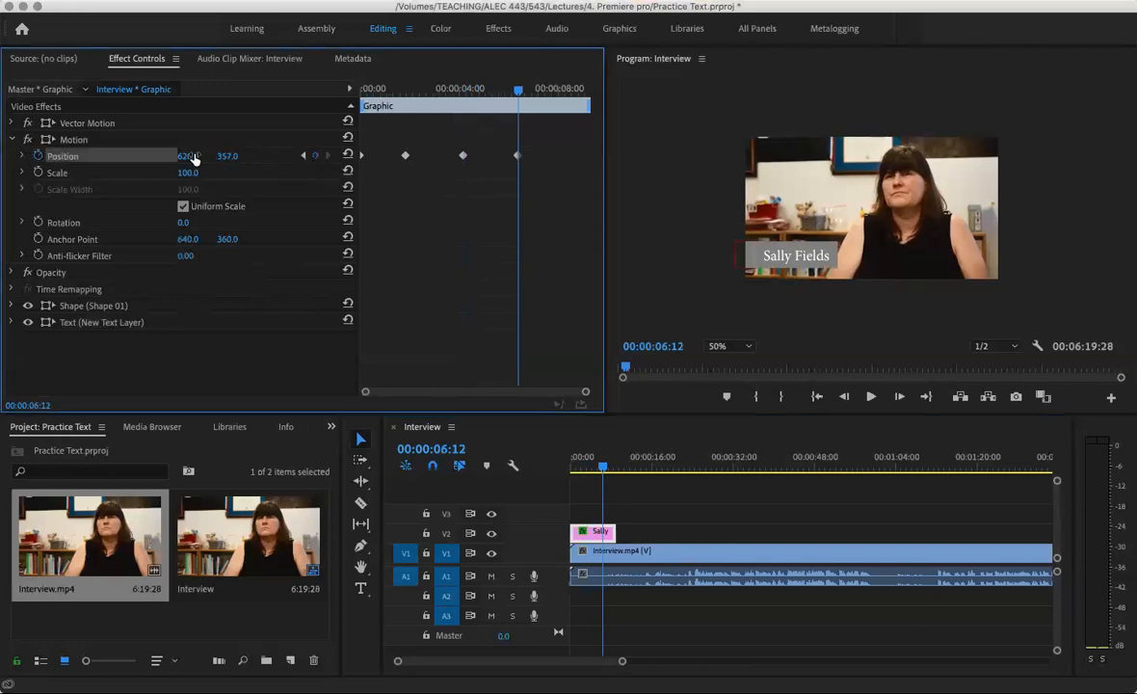
left_click_drag(193, 157, 19, 157)
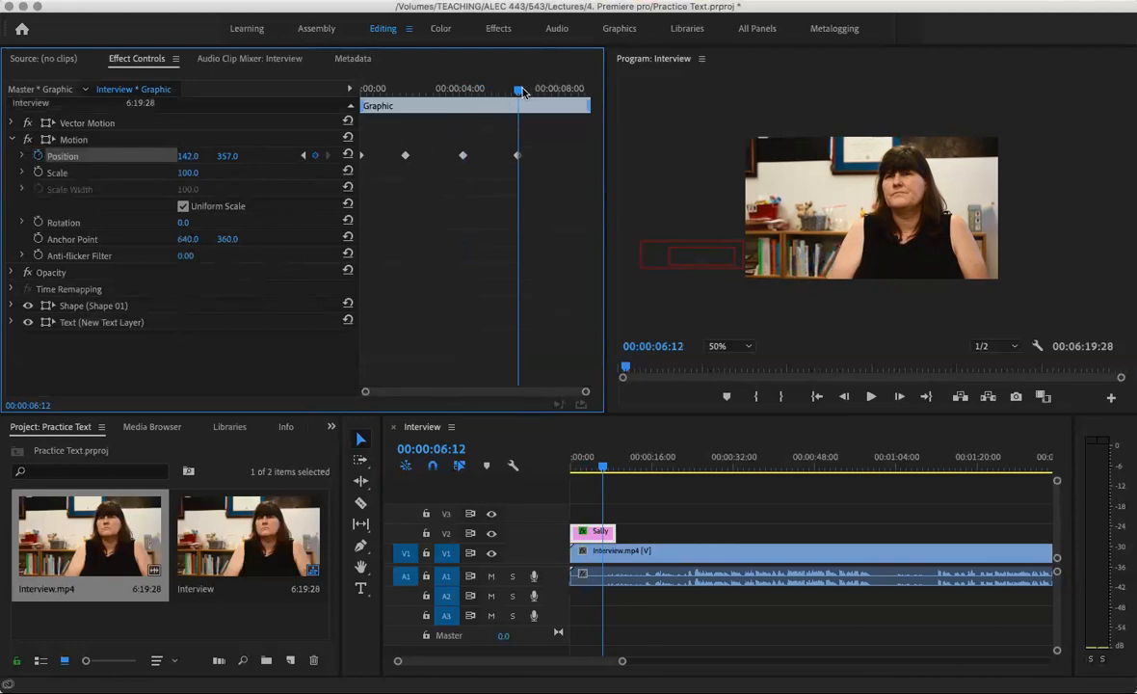
Replay the full slide-in and slide-out from the start and save the project
left_click_drag(520, 93, 233, 91)
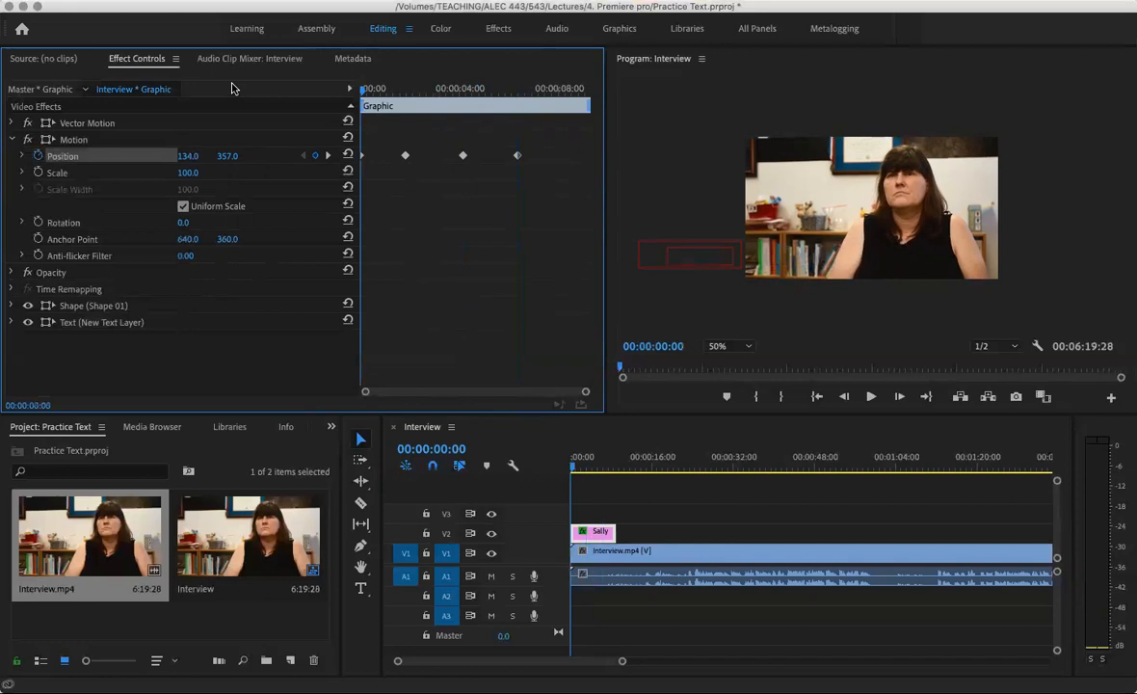
key("space")
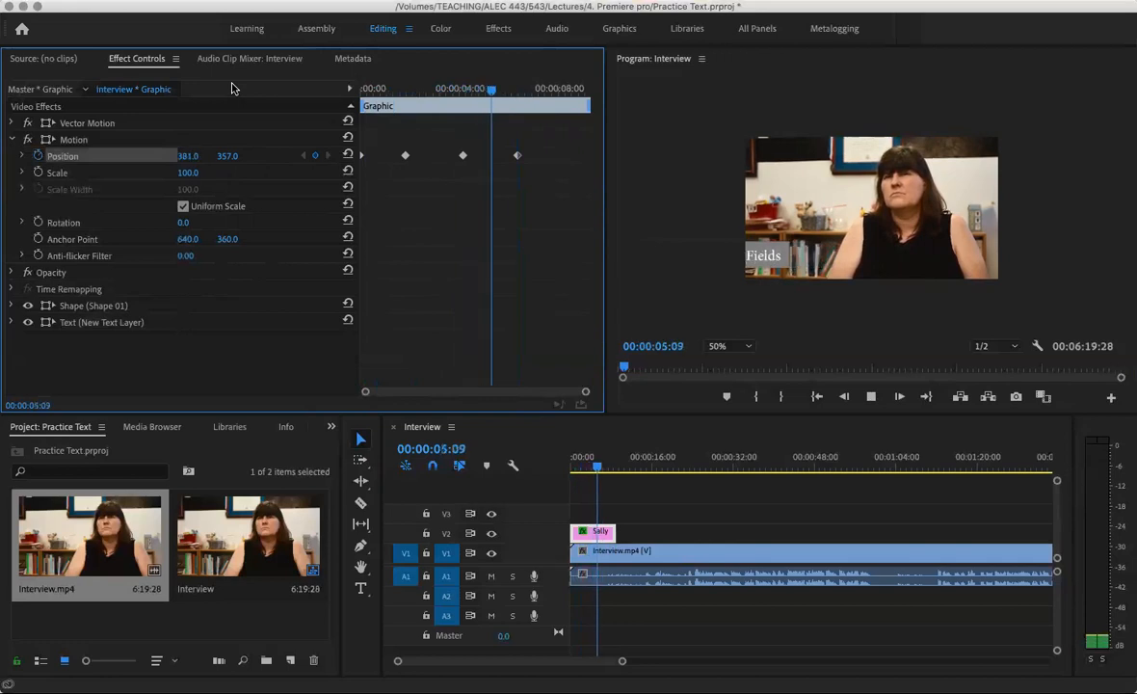
key("space")
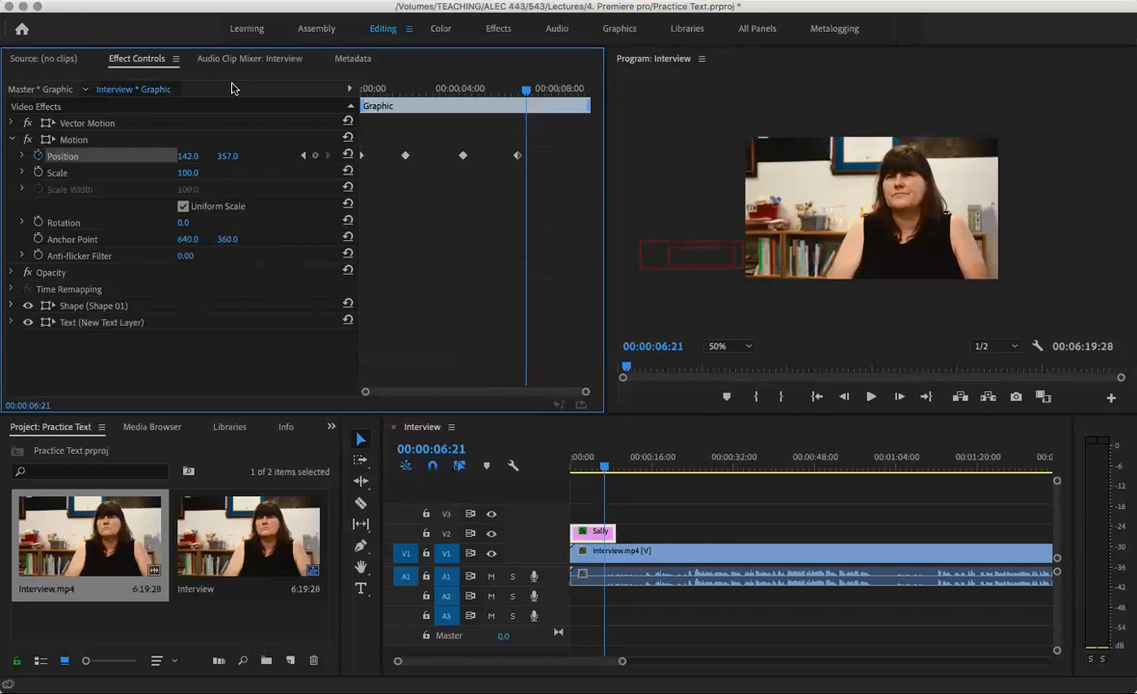
key("super+s")
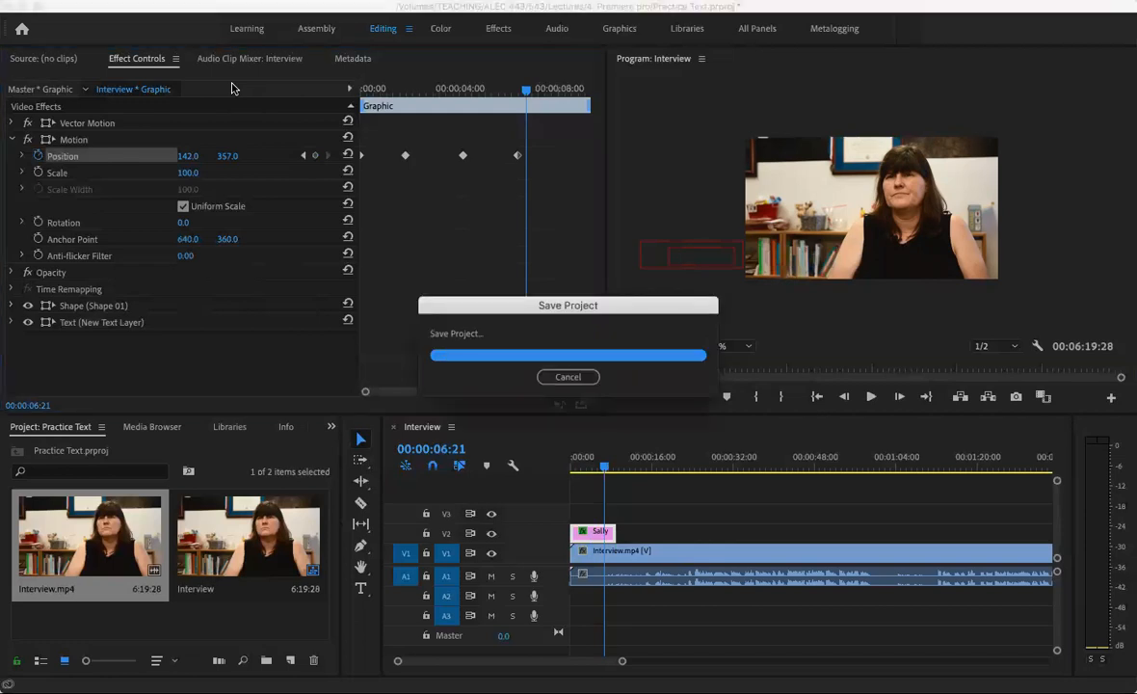